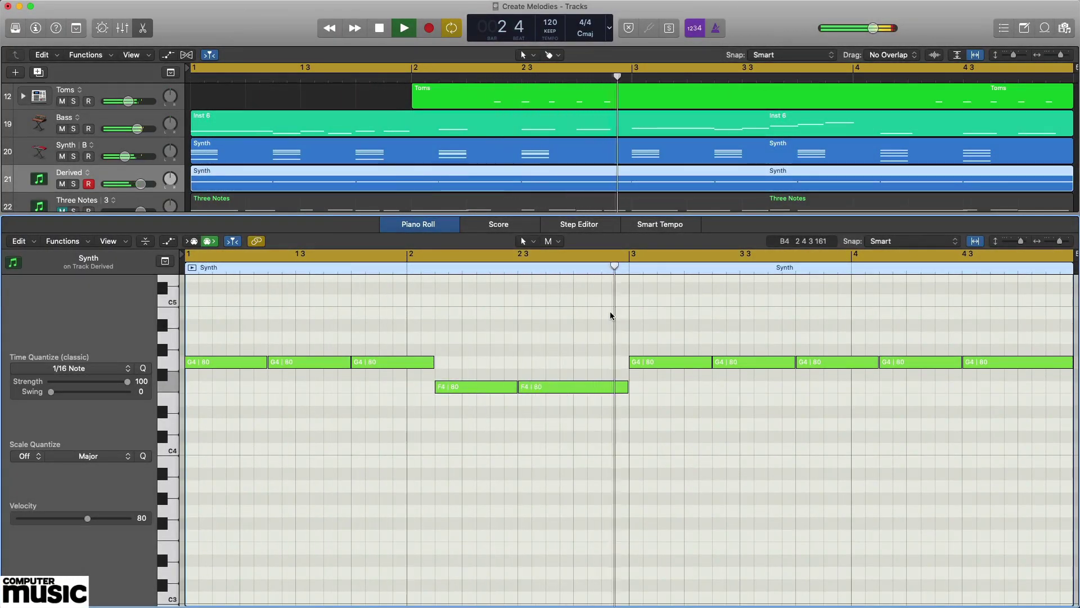
Lower the bar-4 G4 note two semitones to F4
left_click(909, 361)
key("alt+Down")
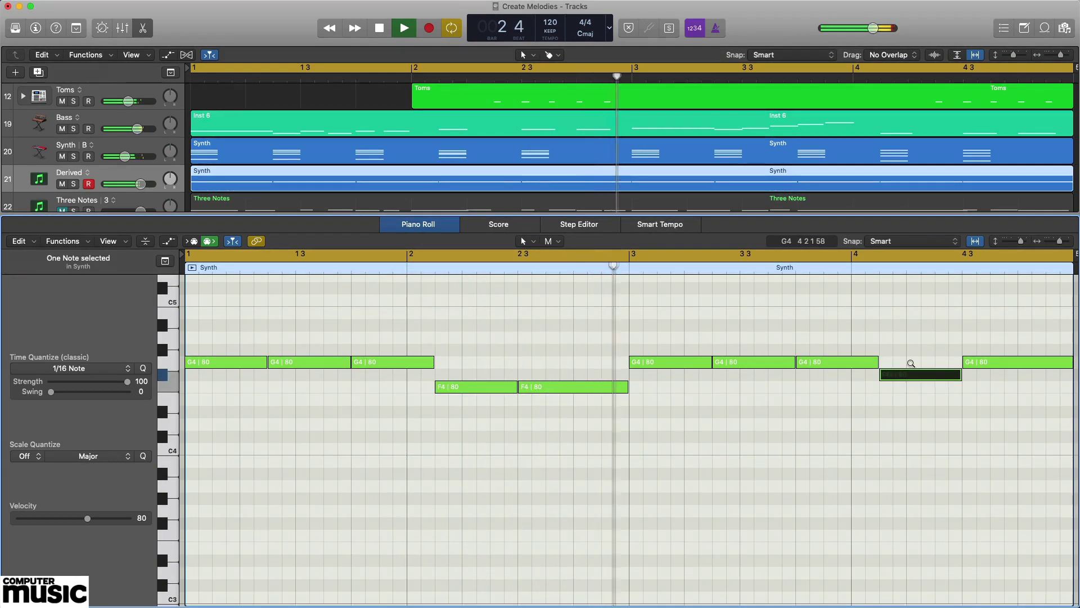
key("alt+Down")
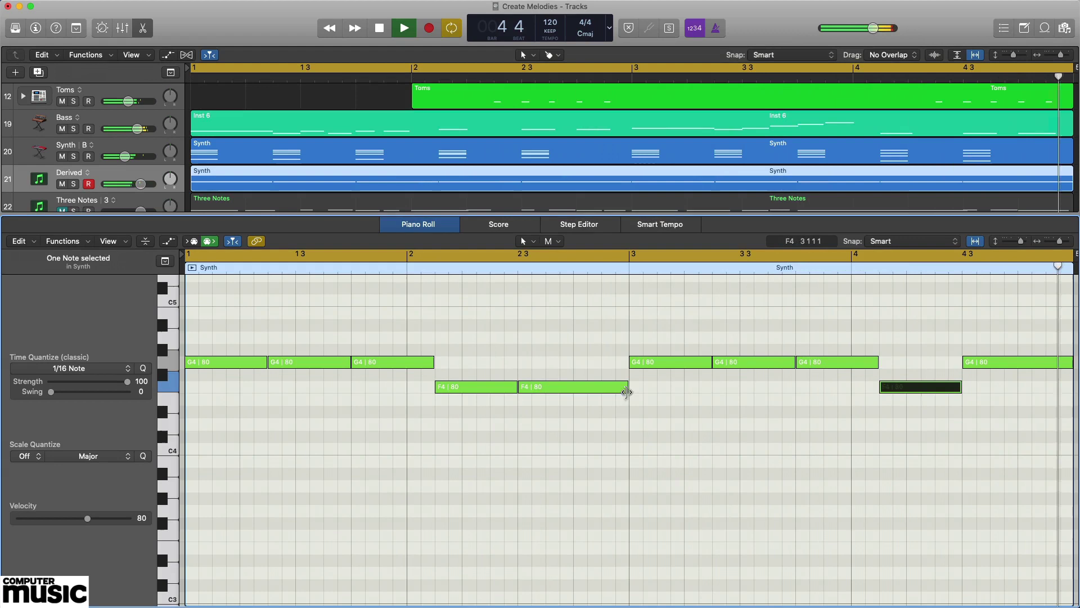
Shorten the second F4, add a D#4 copy at bar 2.4, then show the Three Notes region
left_click_drag(626, 392, 571, 393)
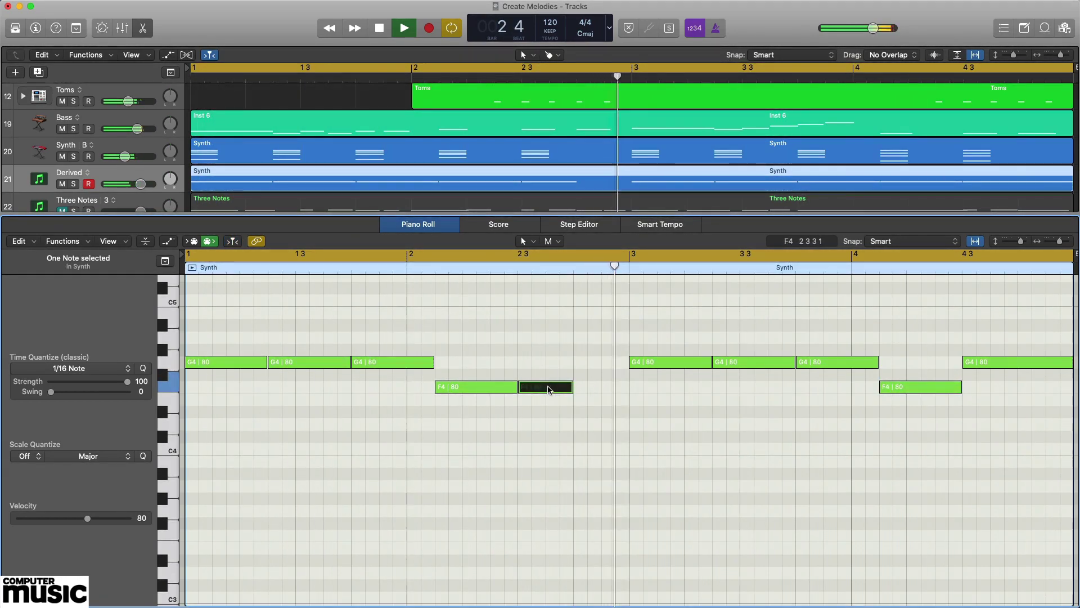
left_click_drag(548, 389, 602, 416)
left_click(667, 453)
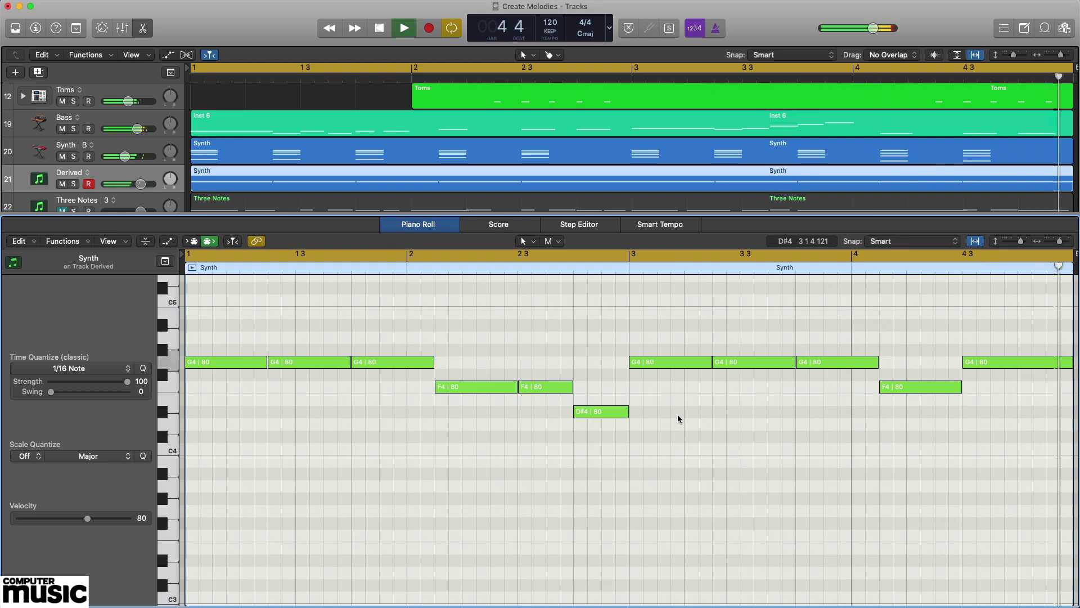
key("super+z")
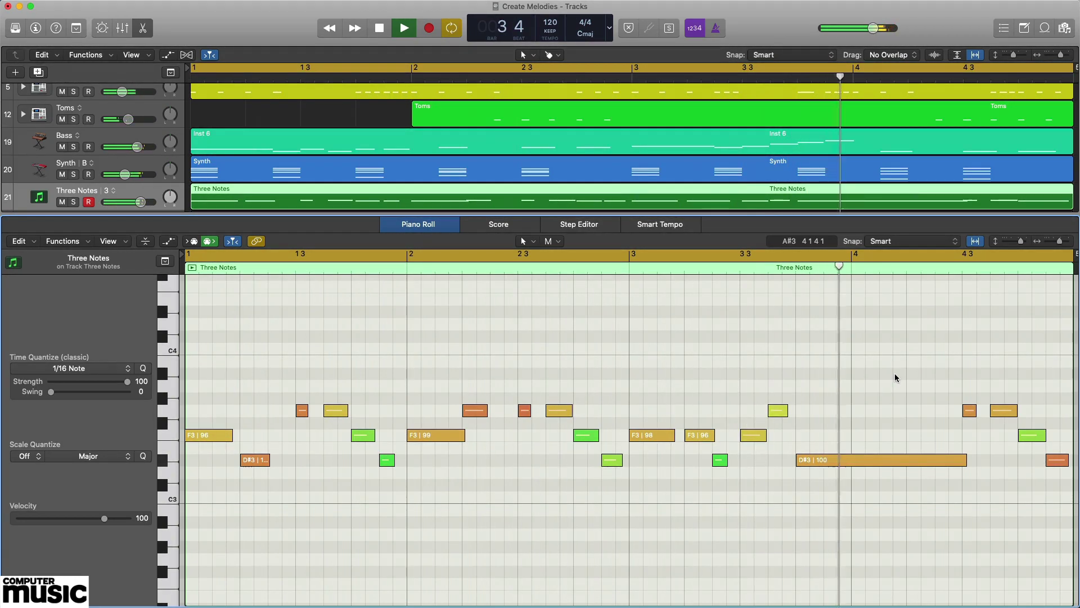
Stop playback and show the Synth track's C3–C5 chord pattern in the Piano Roll
key("space")
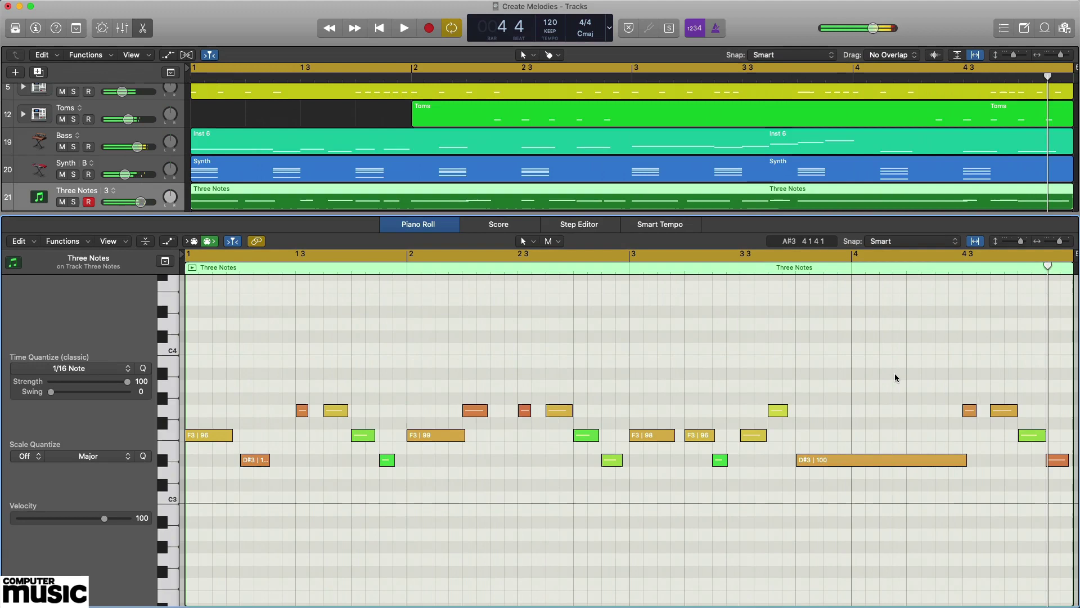
key("Up")
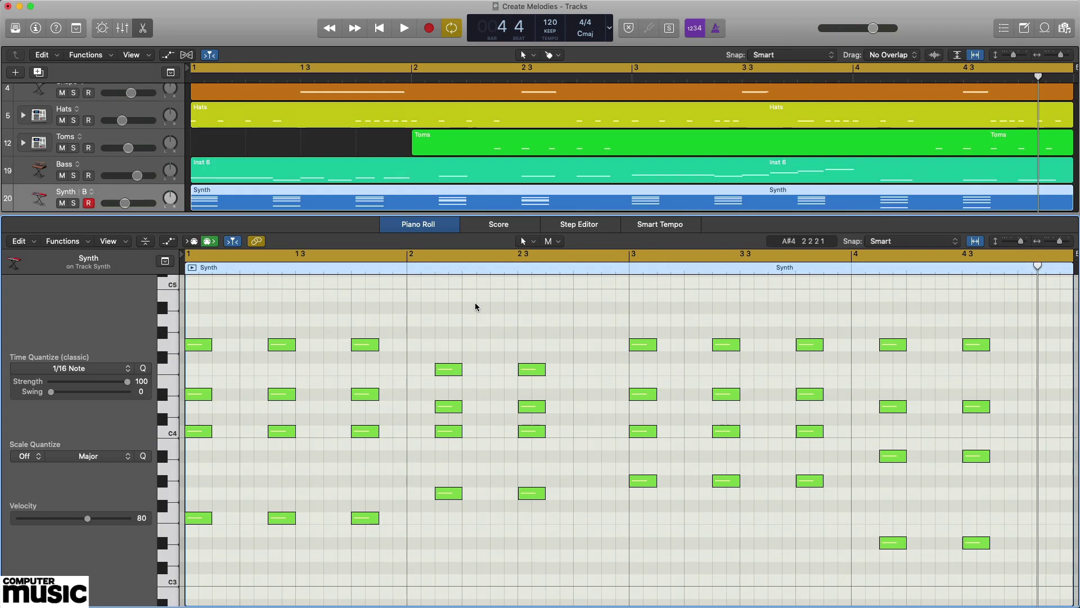
key("space")
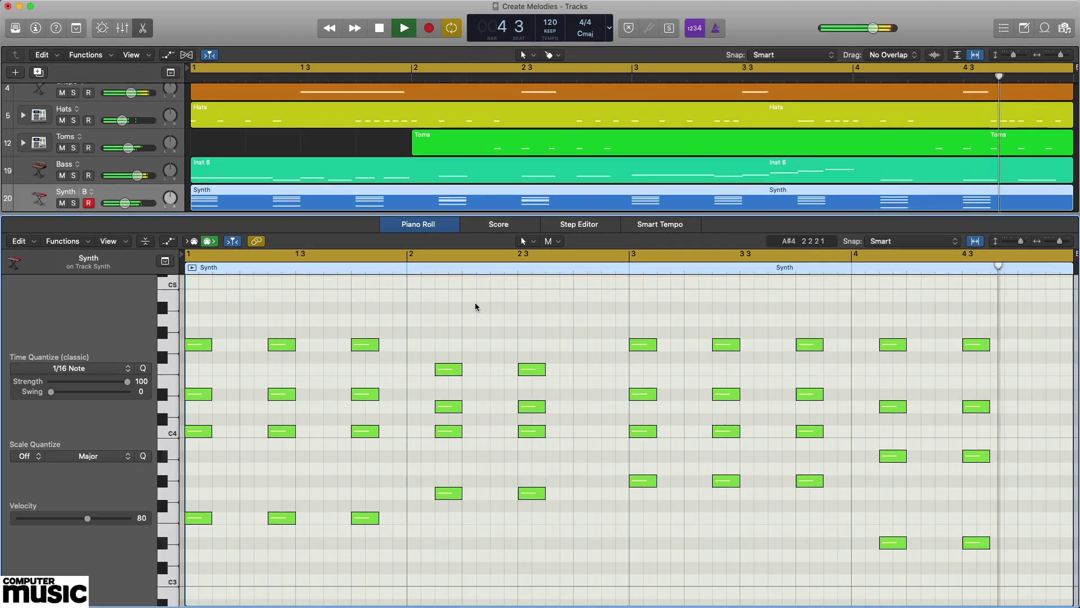
key("space")
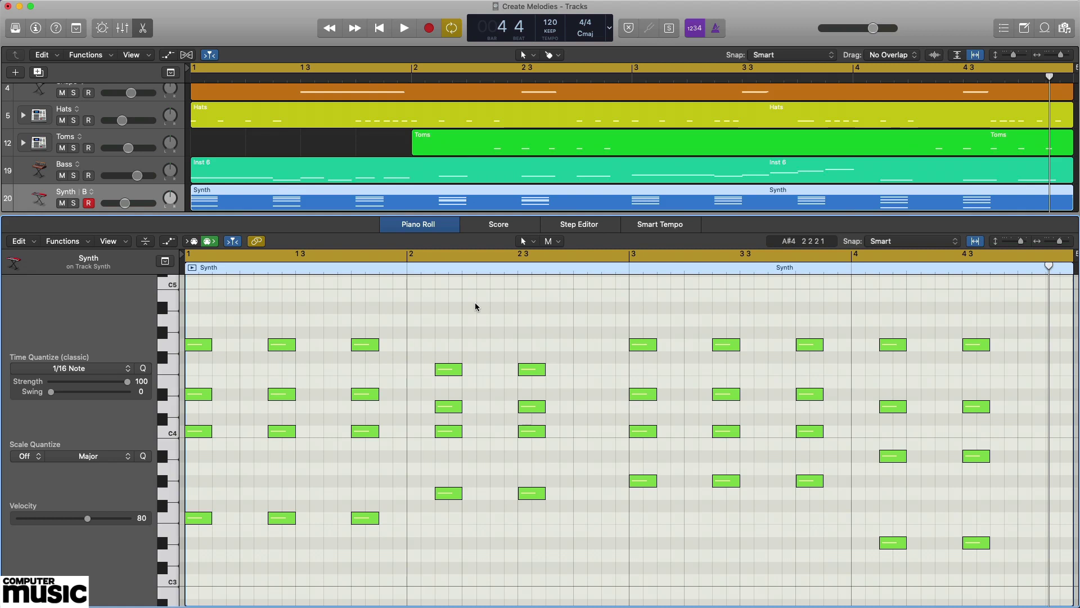
Read the chord names for bars 1 to 4 and play the chord progression
left_click_drag(204, 317, 212, 541)
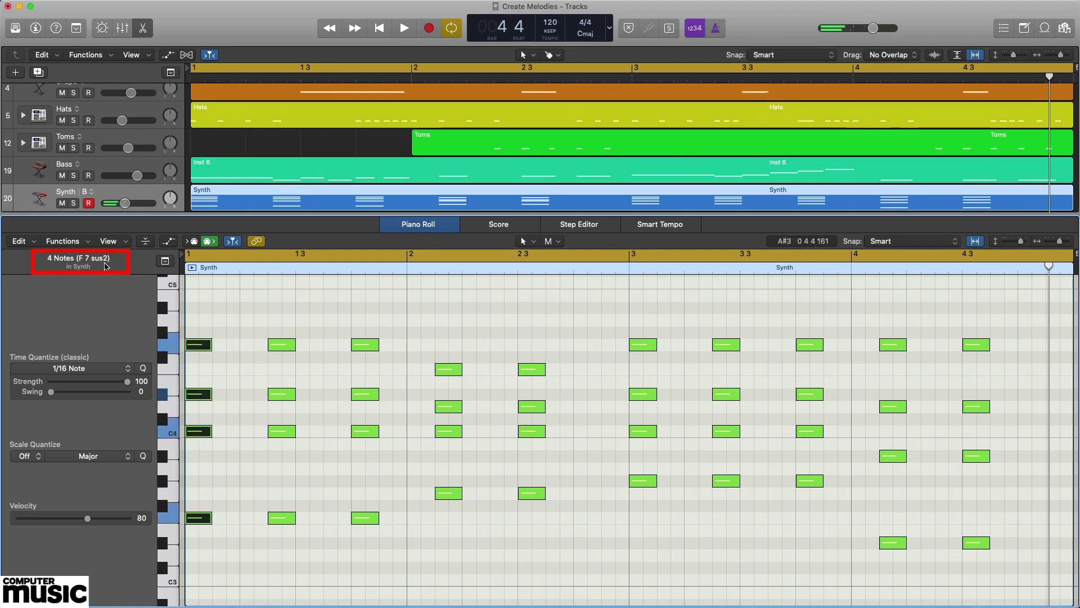
left_click_drag(445, 337, 463, 559)
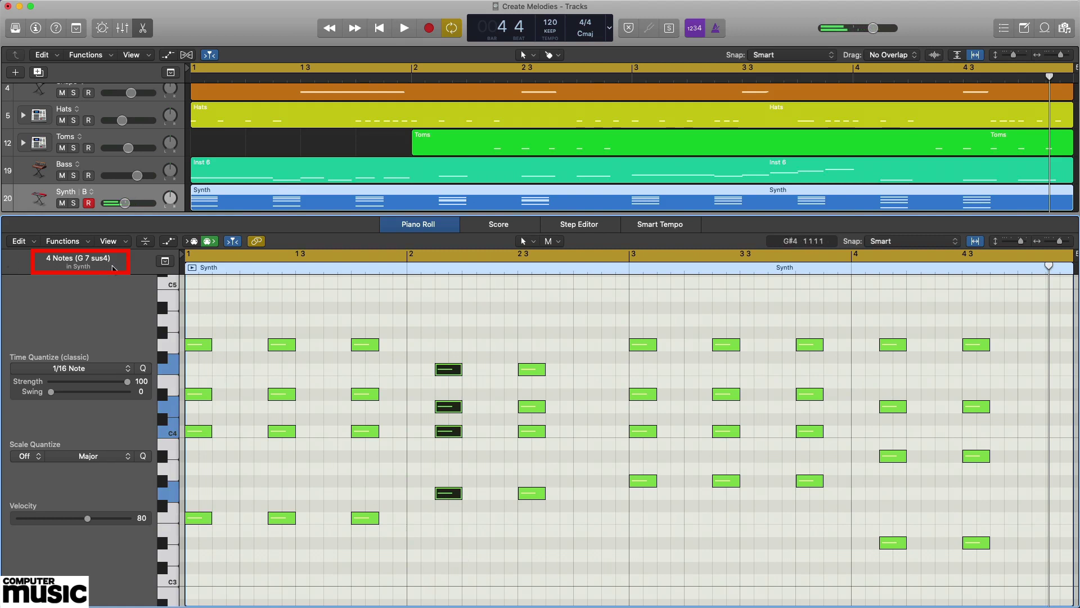
left_click_drag(630, 312, 655, 546)
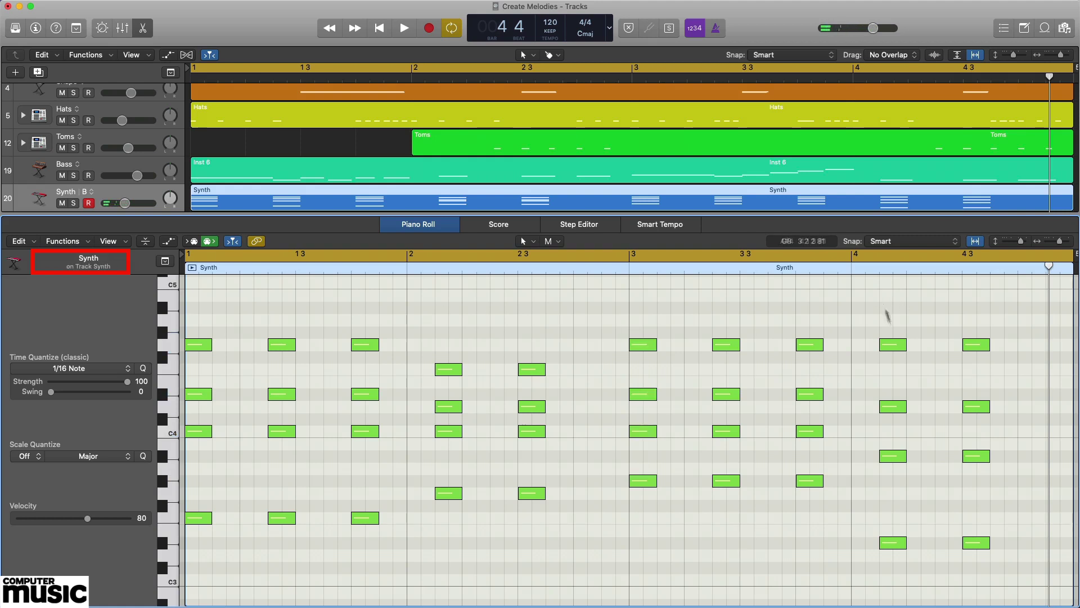
left_click_drag(887, 311, 910, 588)
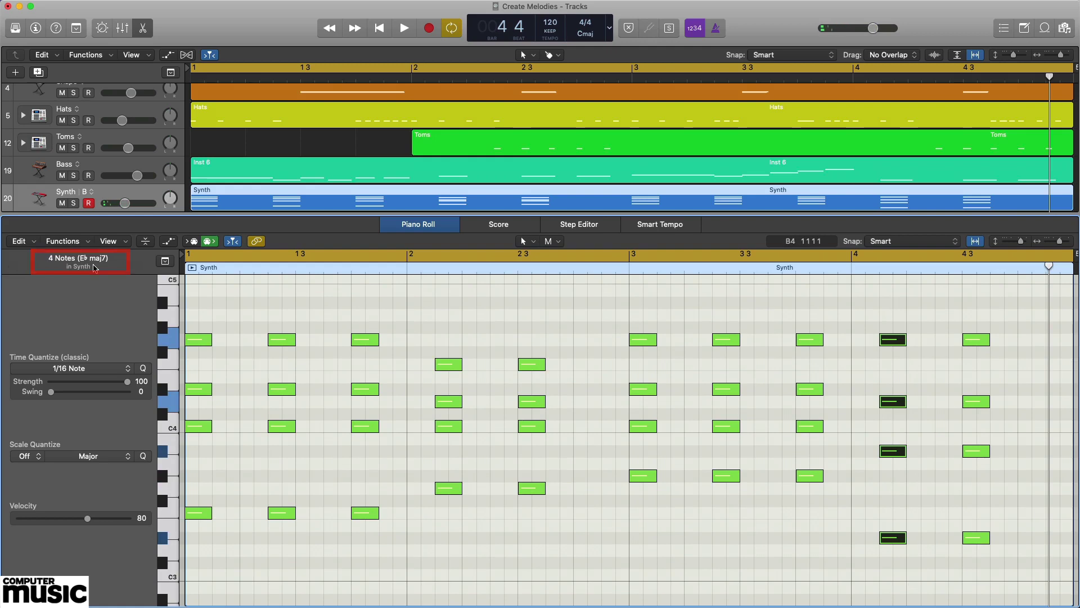
key("space")
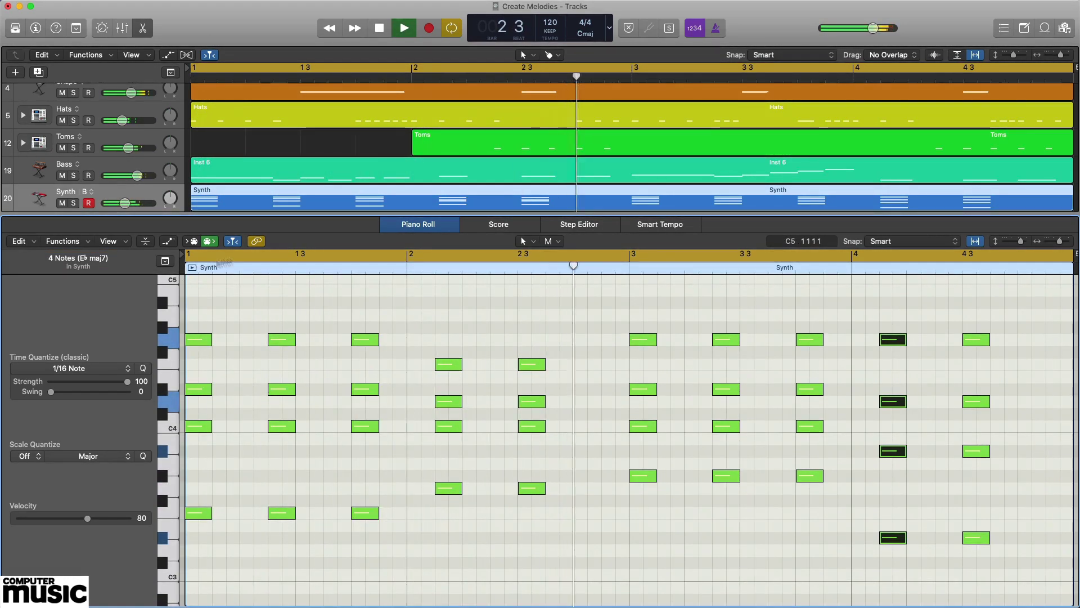
left_click(563, 307)
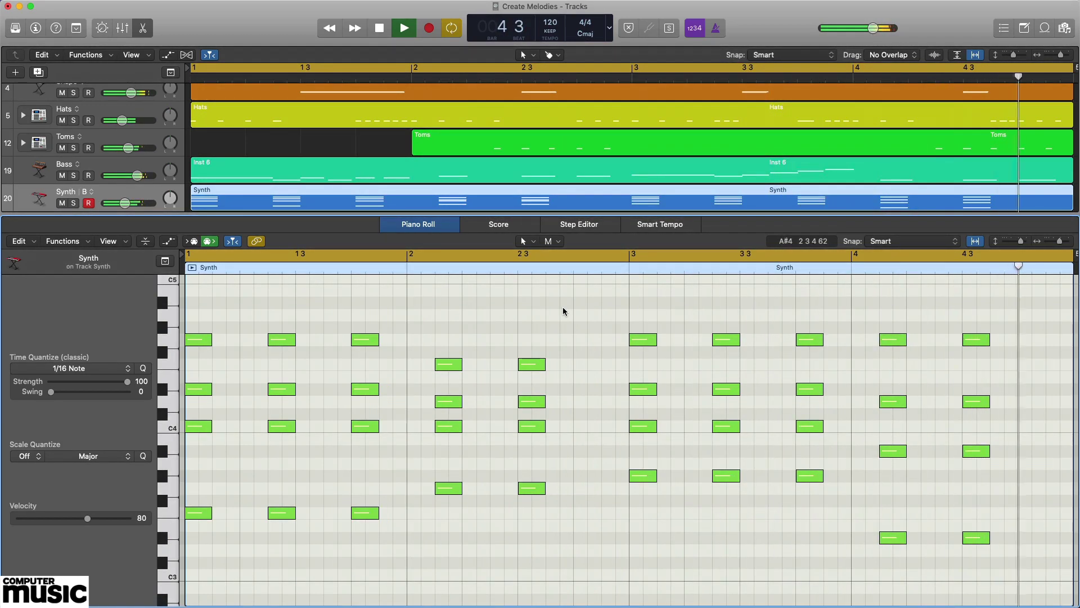
key("space")
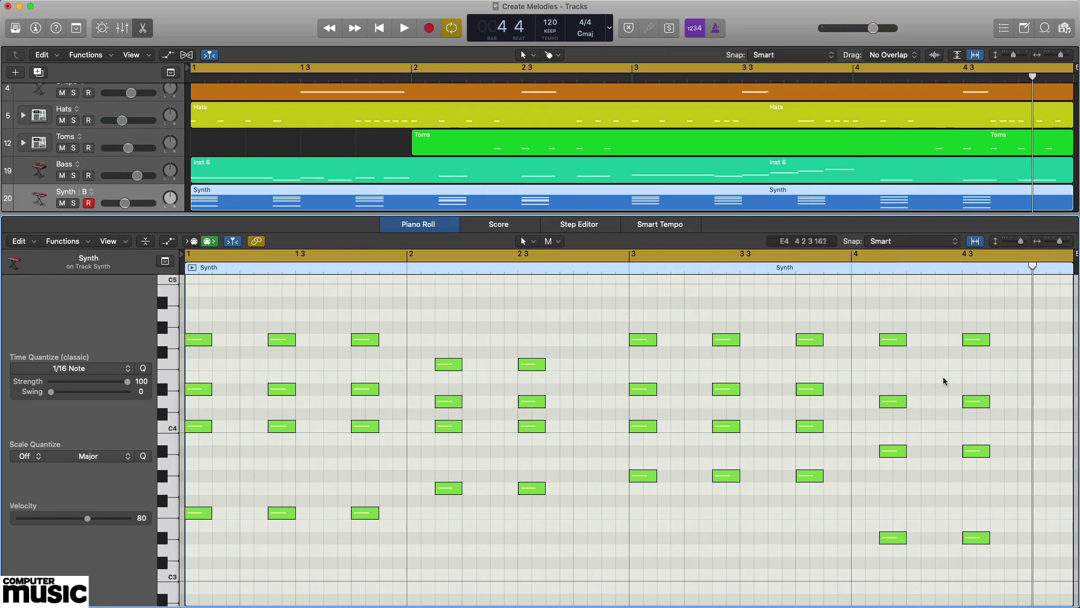
Loop bar 4 to hear its E♭maj7 chord, then select its lowest note, D#3
left_click_drag(891, 314, 938, 574)
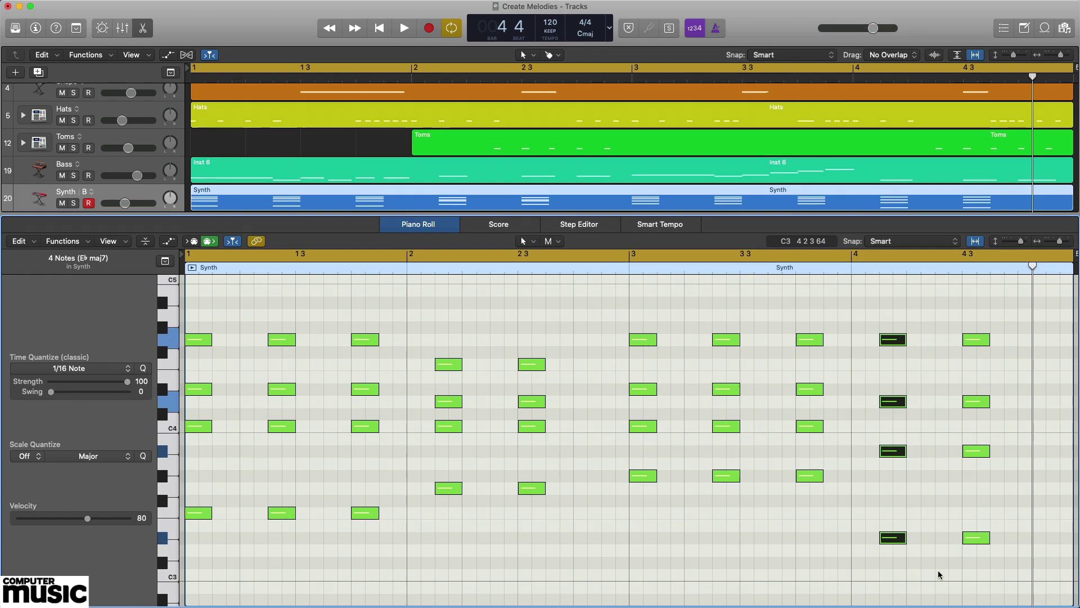
key("space")
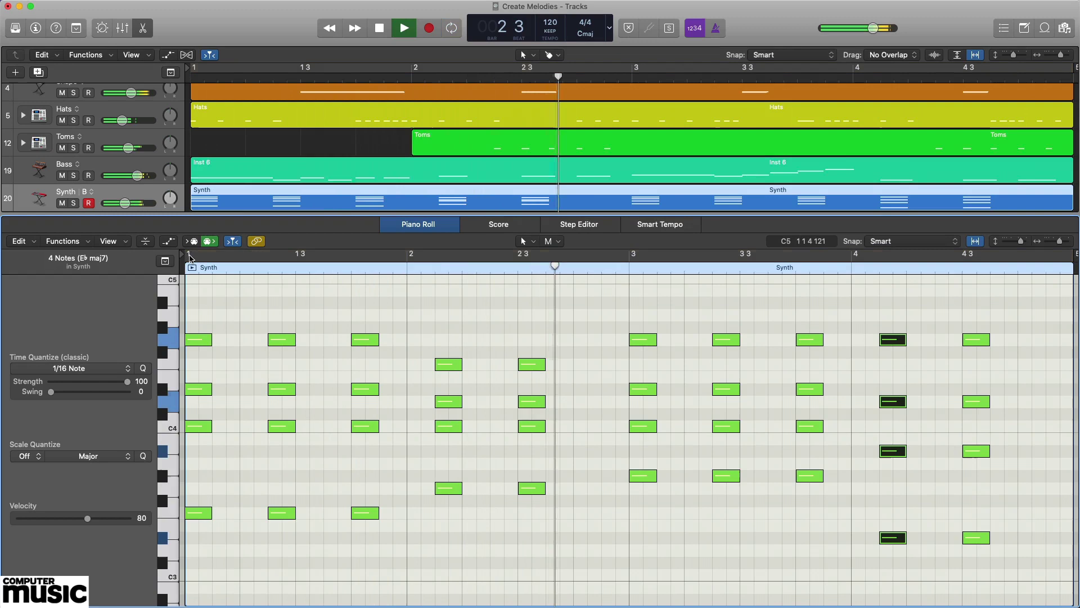
left_click_drag(854, 254, 1045, 272)
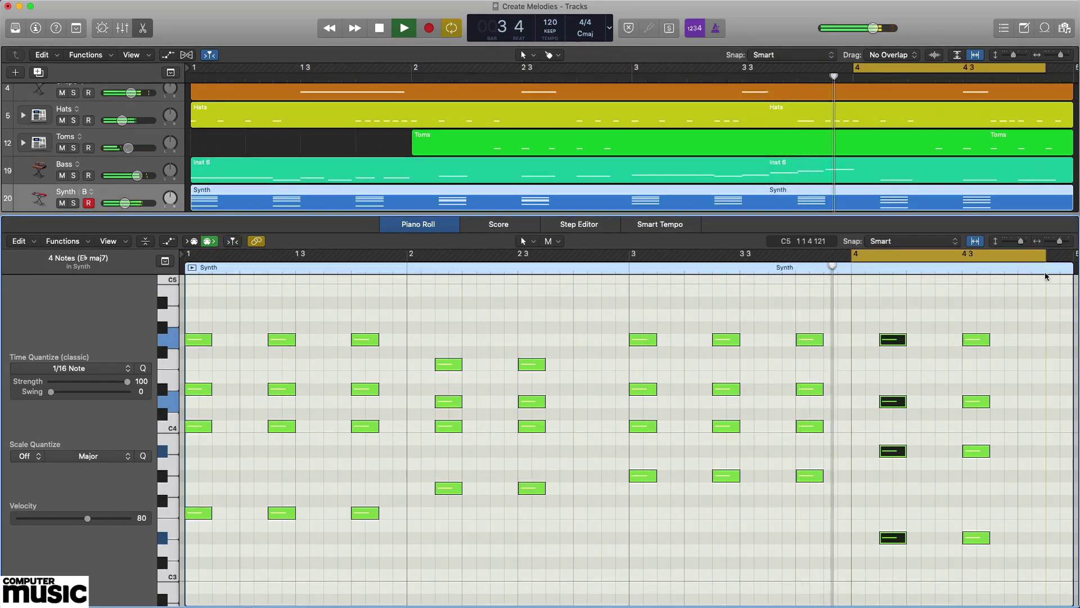
key("space")
left_click(1051, 317)
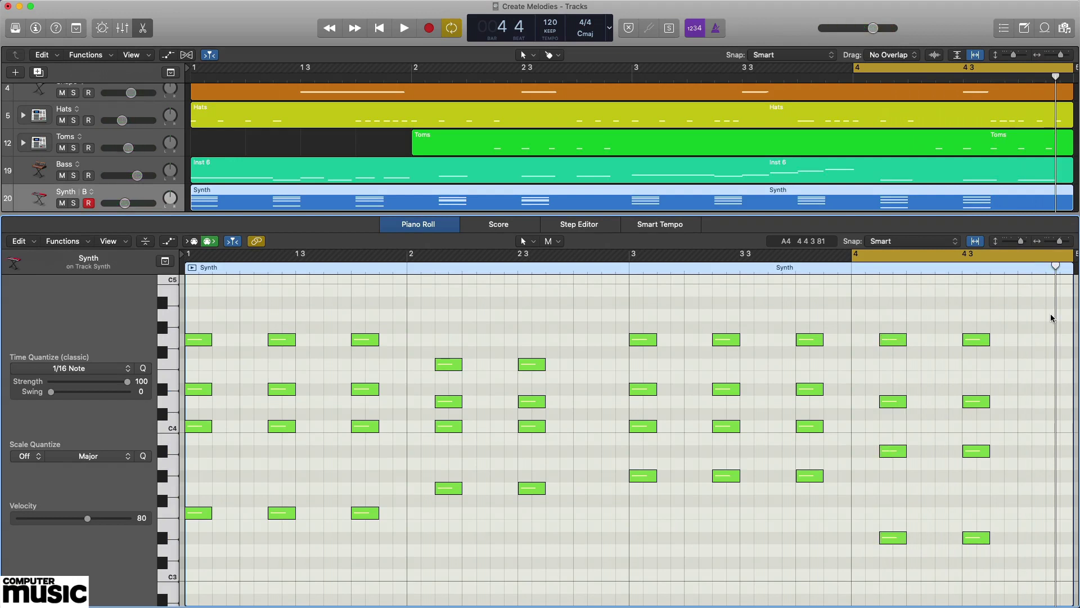
left_click(902, 540)
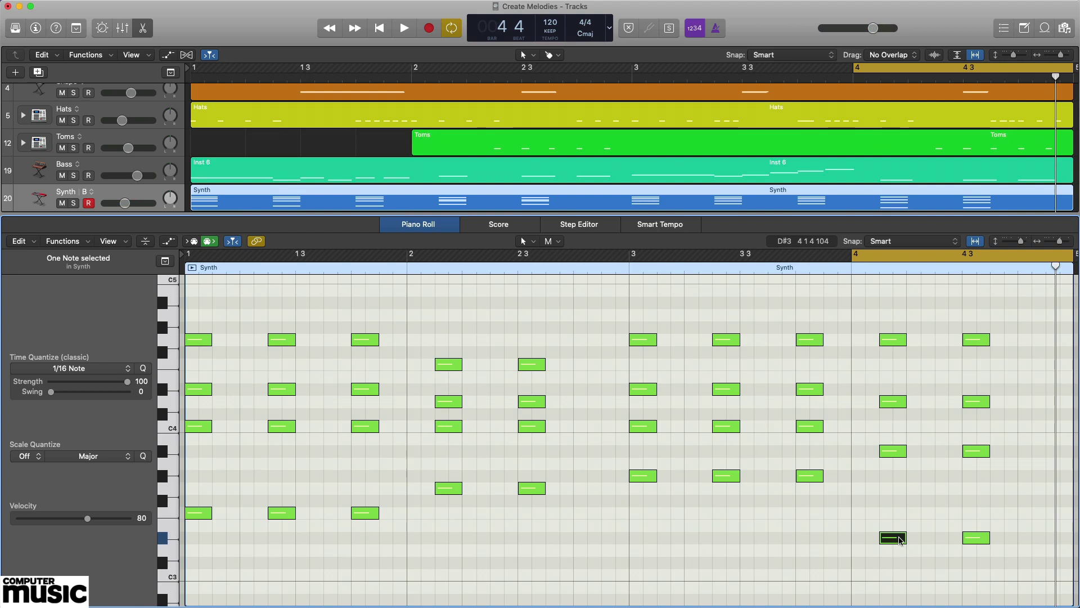
Unmute the Eb Major Scale track and step through its notes from D#3 up to C4
scroll(245, 108, "up", 10)
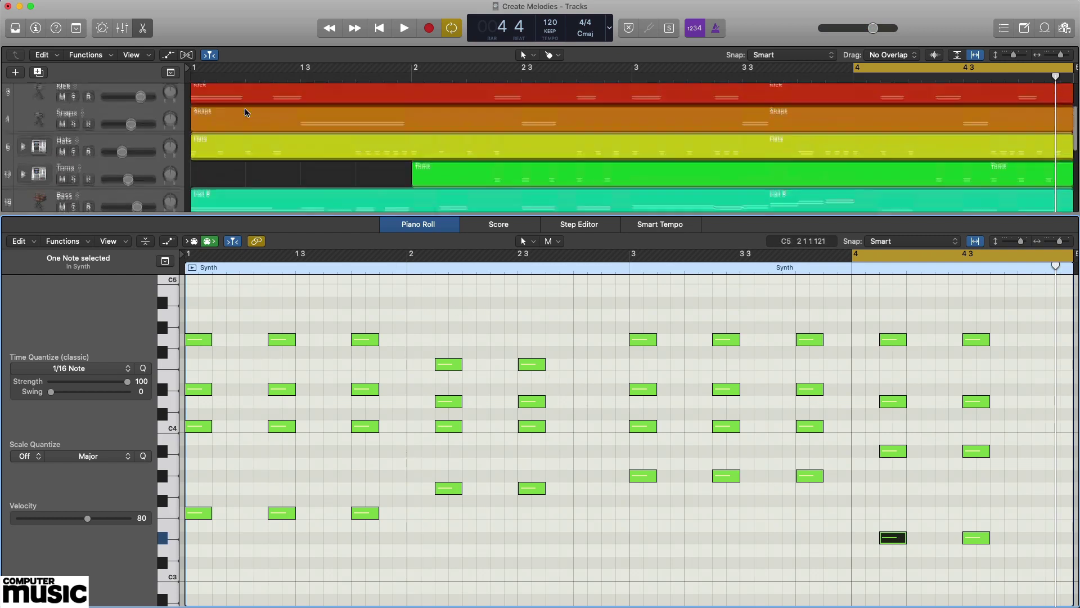
left_click(63, 131)
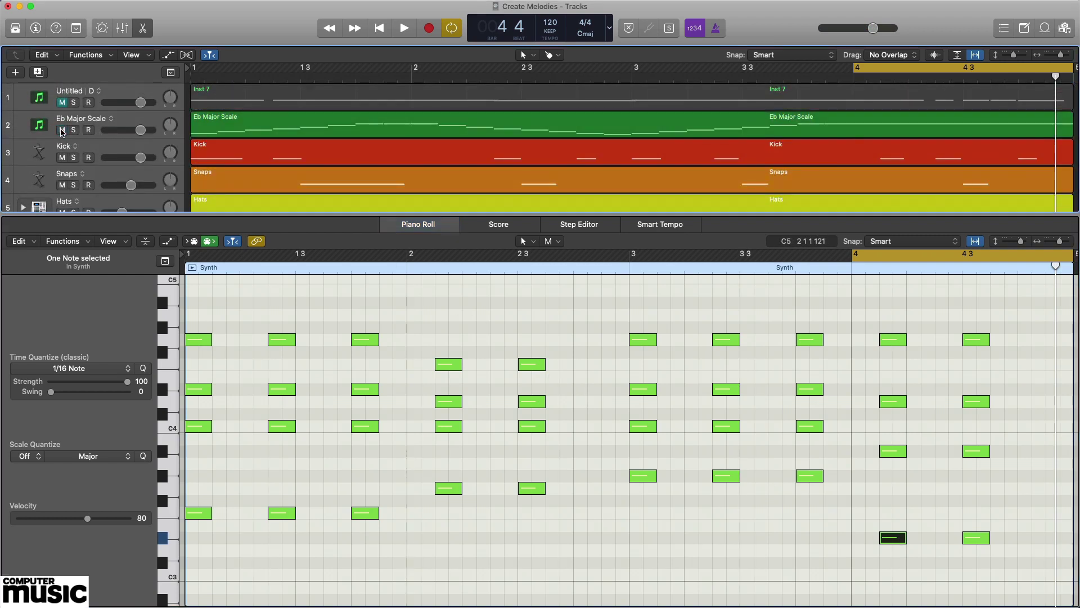
left_click(268, 125)
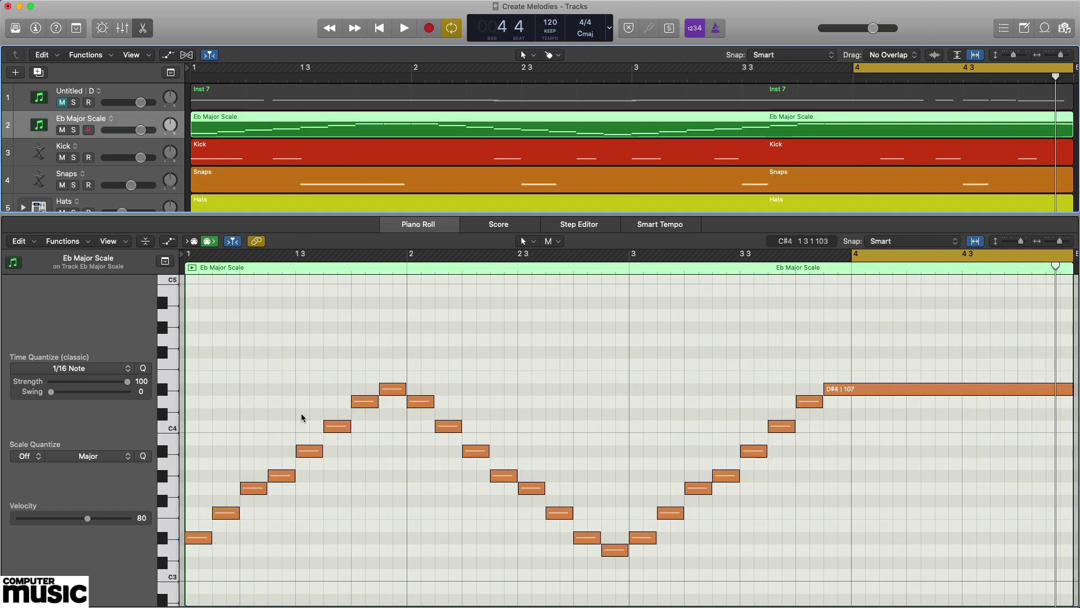
left_click(199, 540)
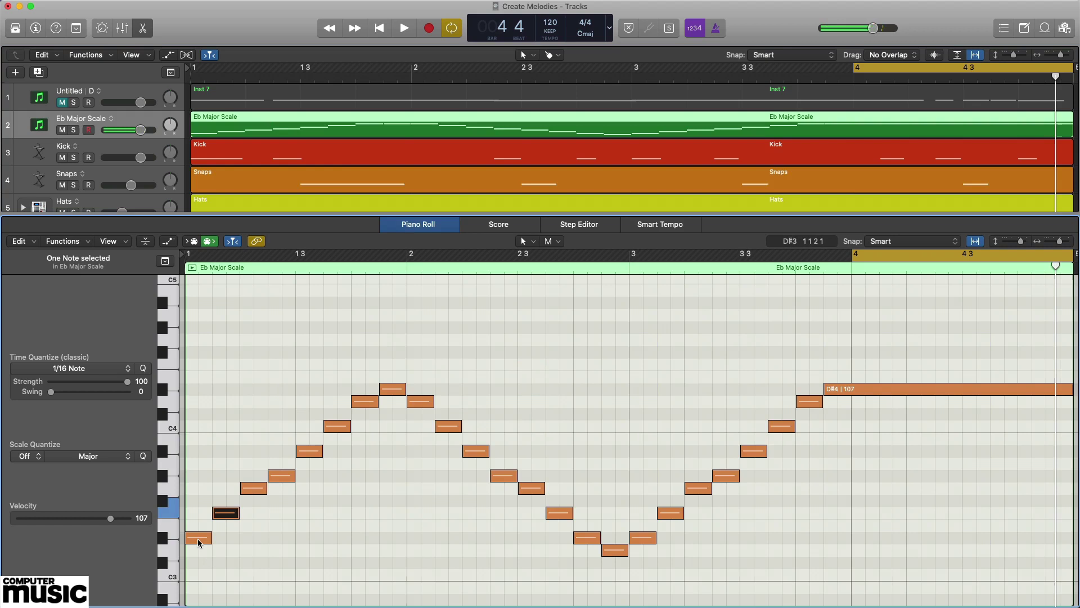
key("Right")
key("Right")
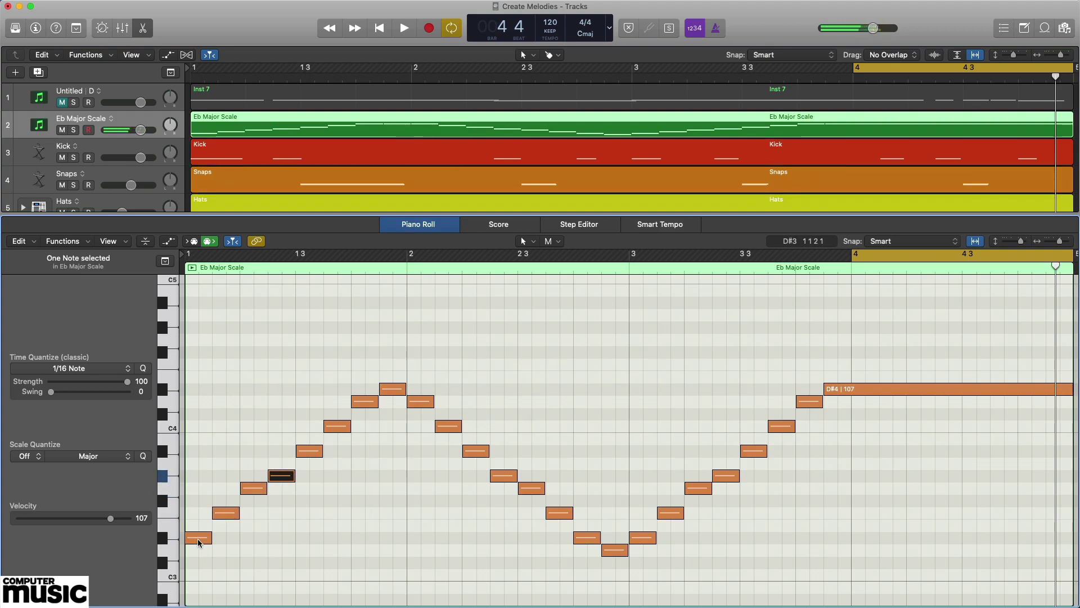
key("Right")
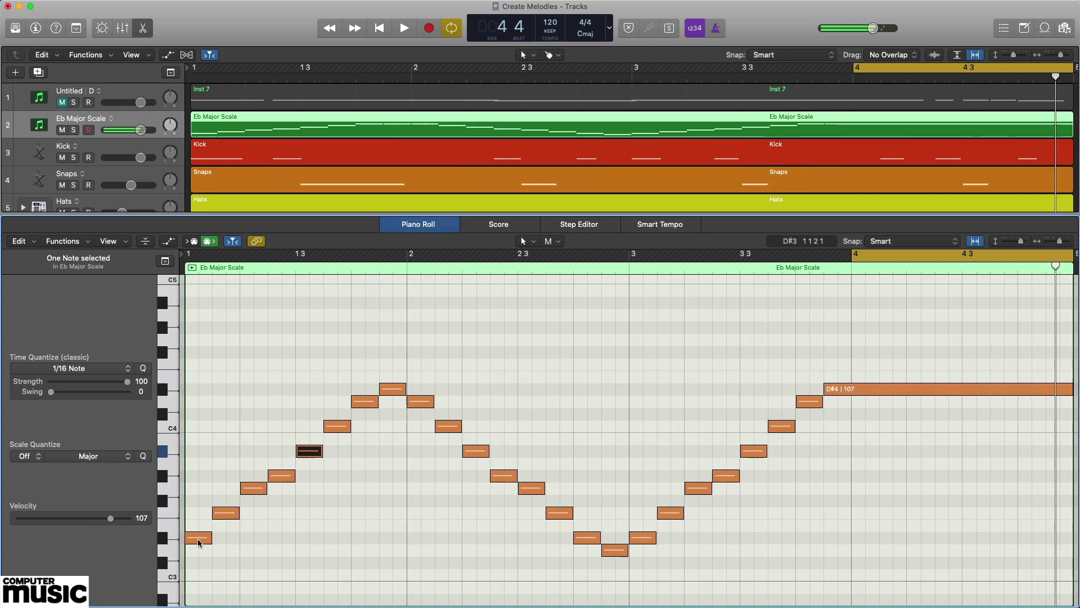
key("Right")
key("Right")
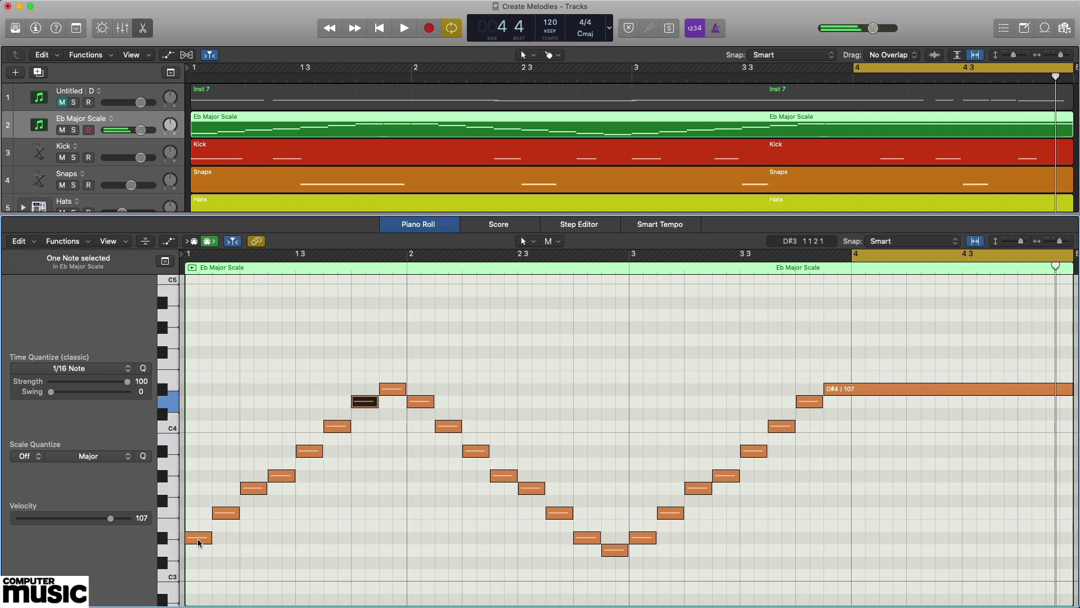
key("Right")
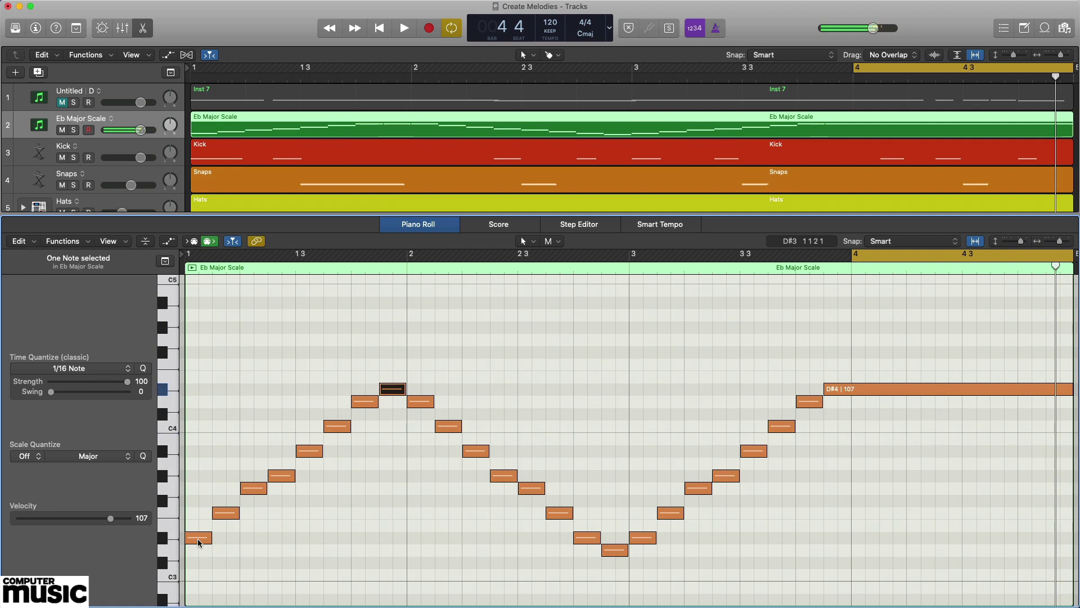
Extend the cycle to start at bar 1 and play the scale line through
left_click_drag(855, 255, 200, 288)
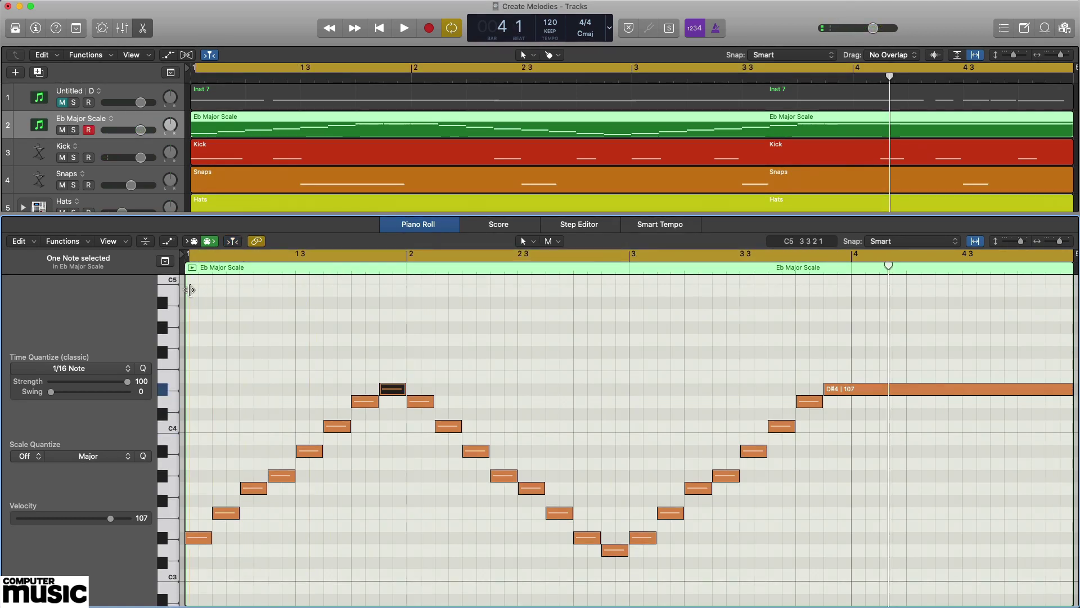
key("space")
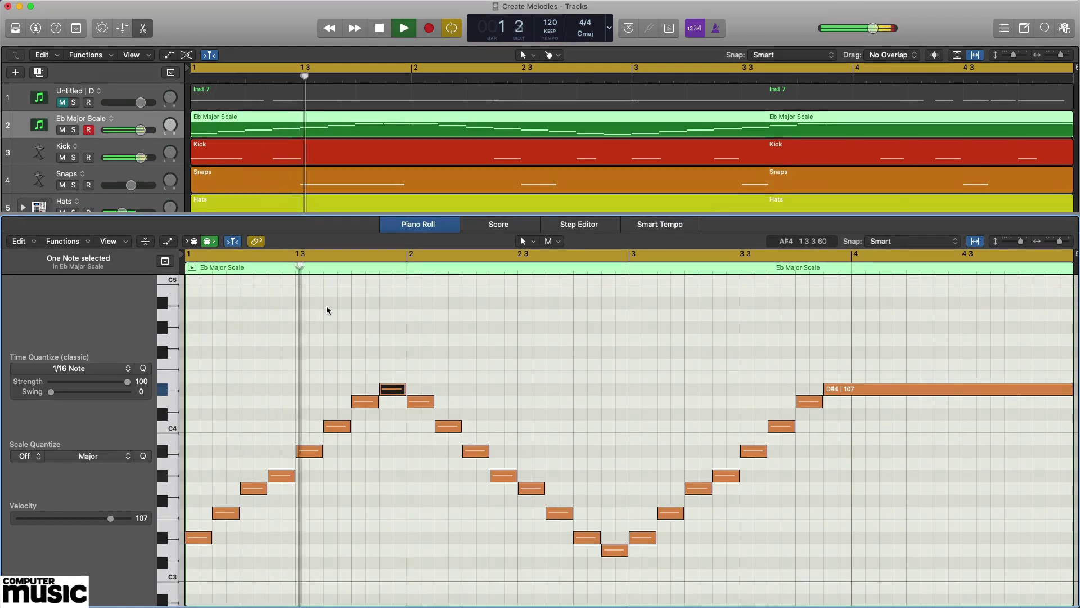
left_click(343, 321)
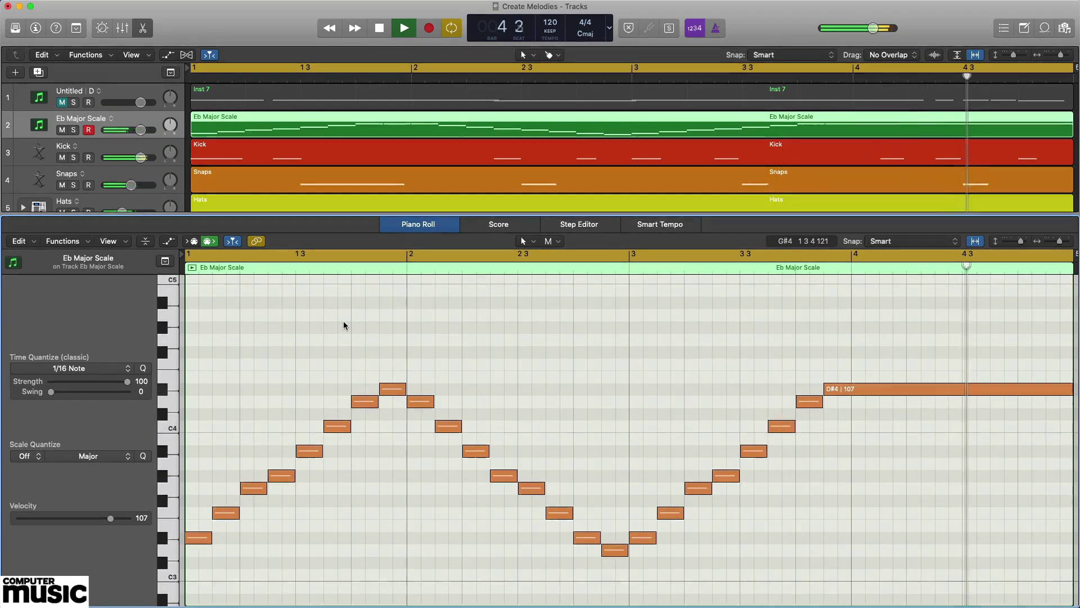
key("space")
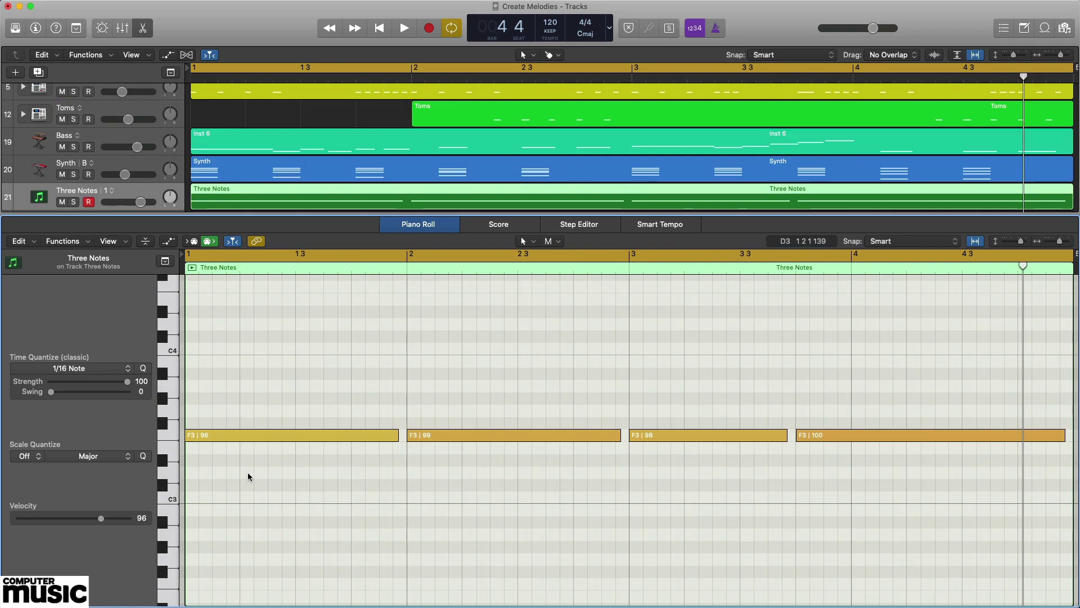
left_click(250, 436)
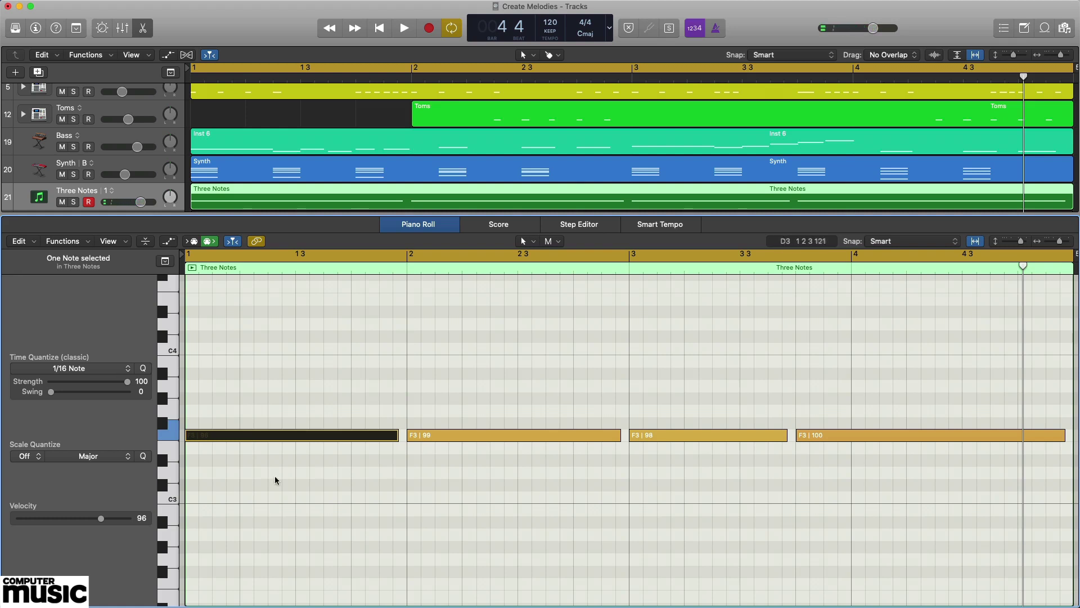
left_click(252, 479)
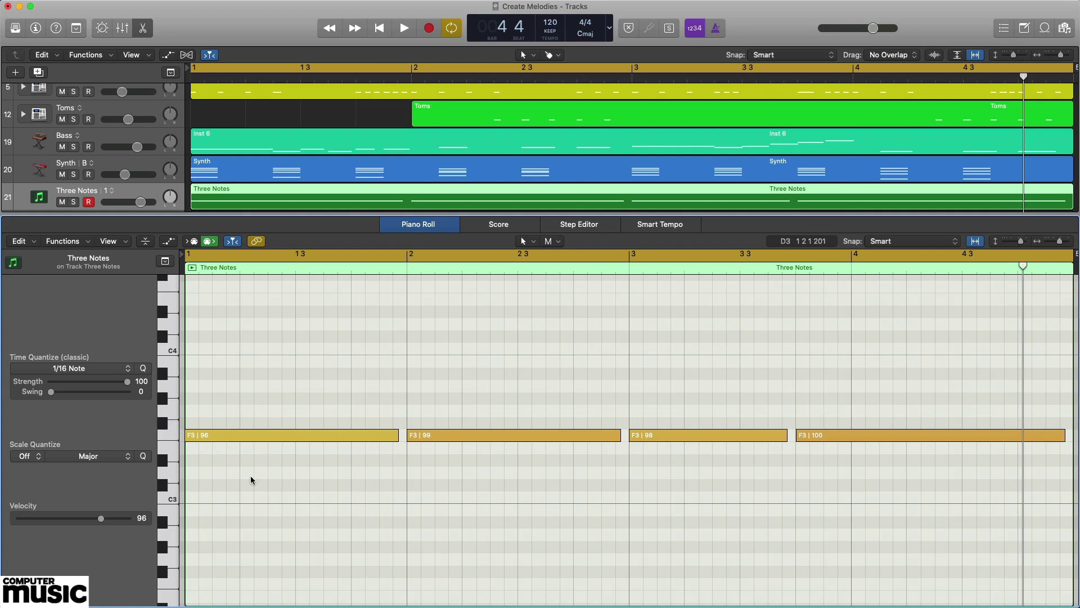
left_click(163, 462)
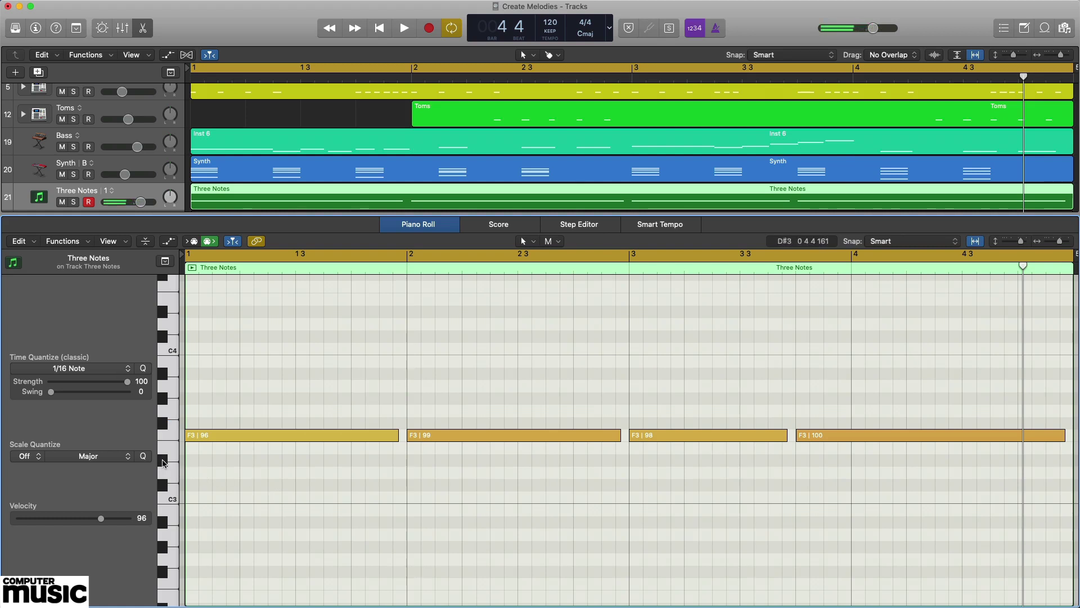
left_click(174, 432)
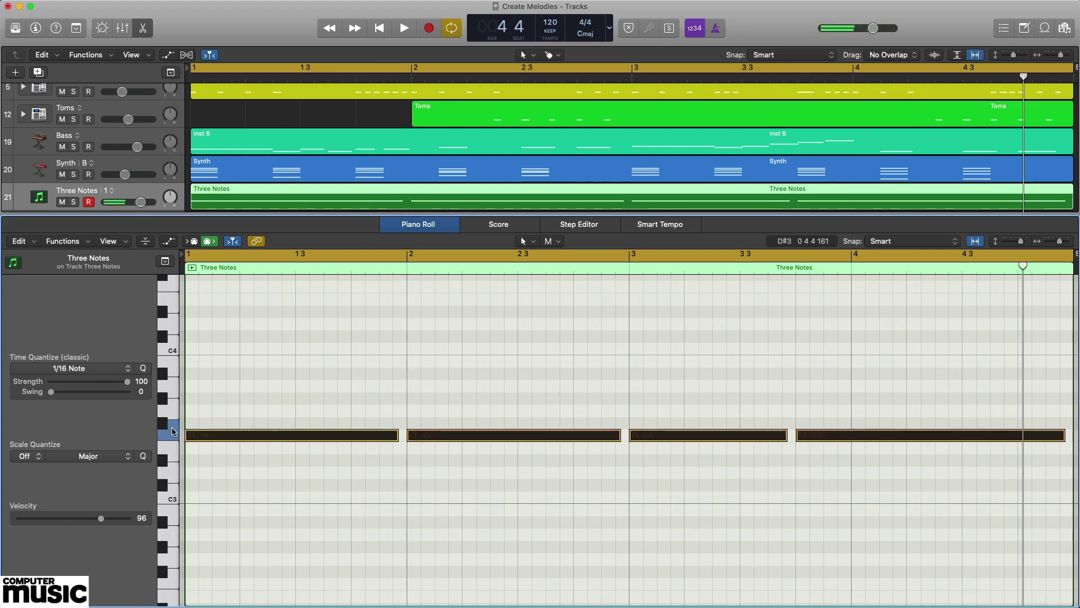
left_click(237, 461)
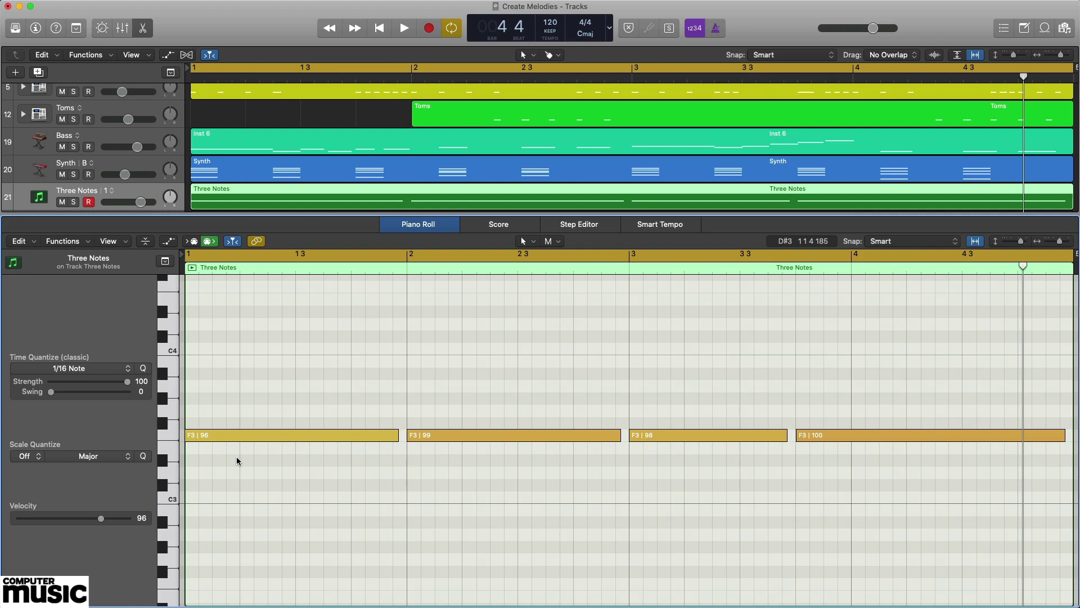
key("space")
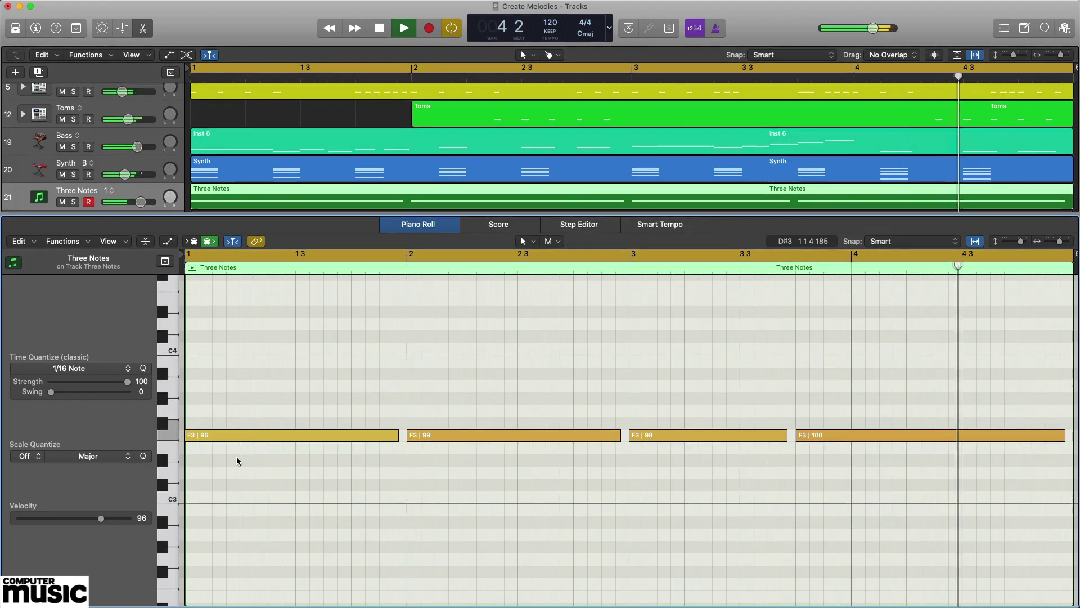
Audition the second Three Notes alternative from bar 1, then switch to alternative 3
key("space")
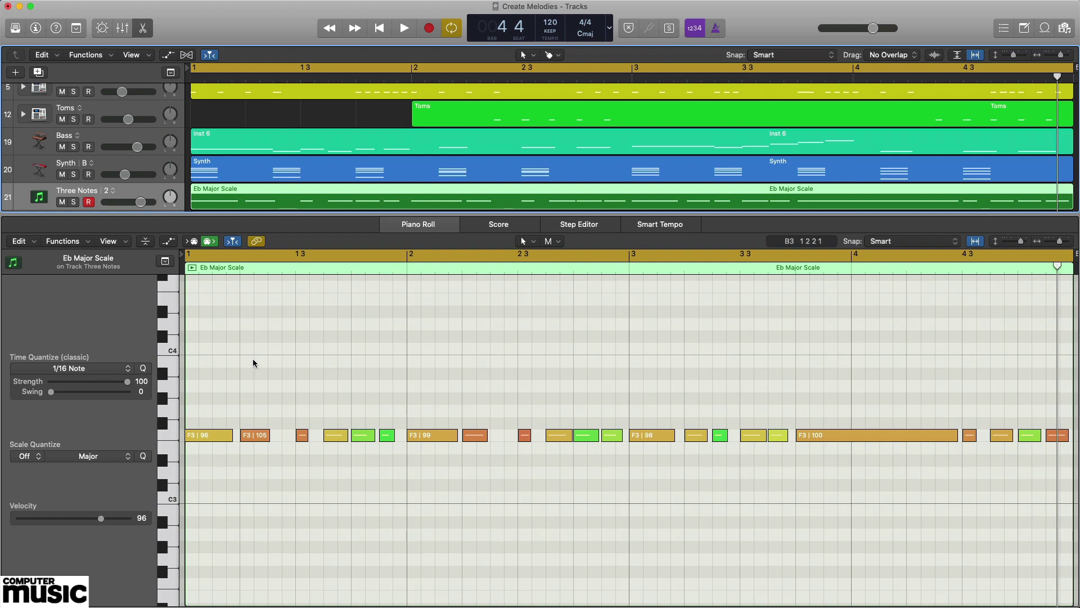
key("space")
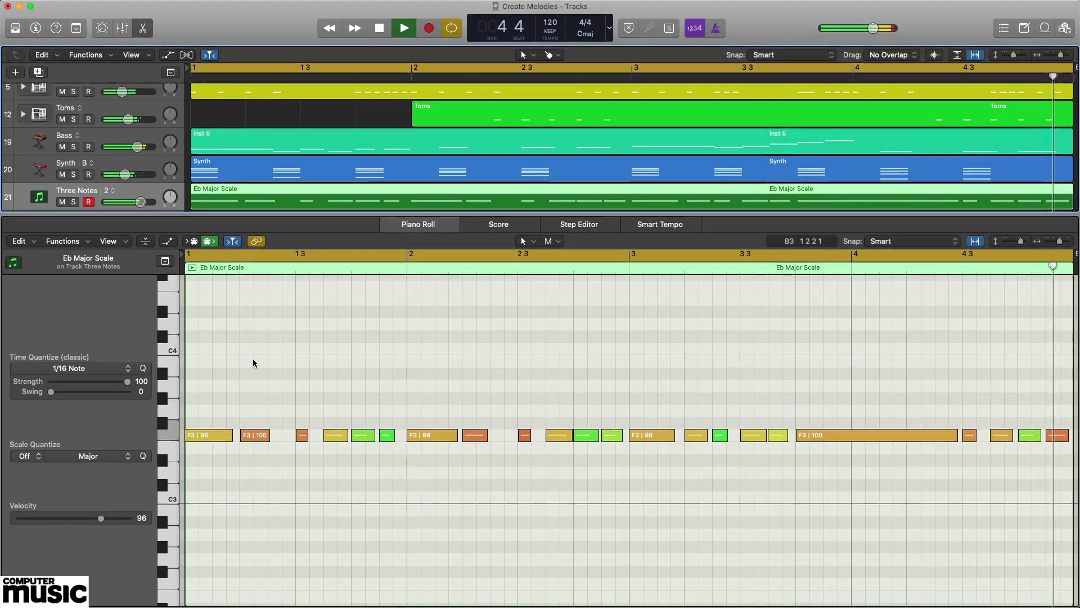
key("space")
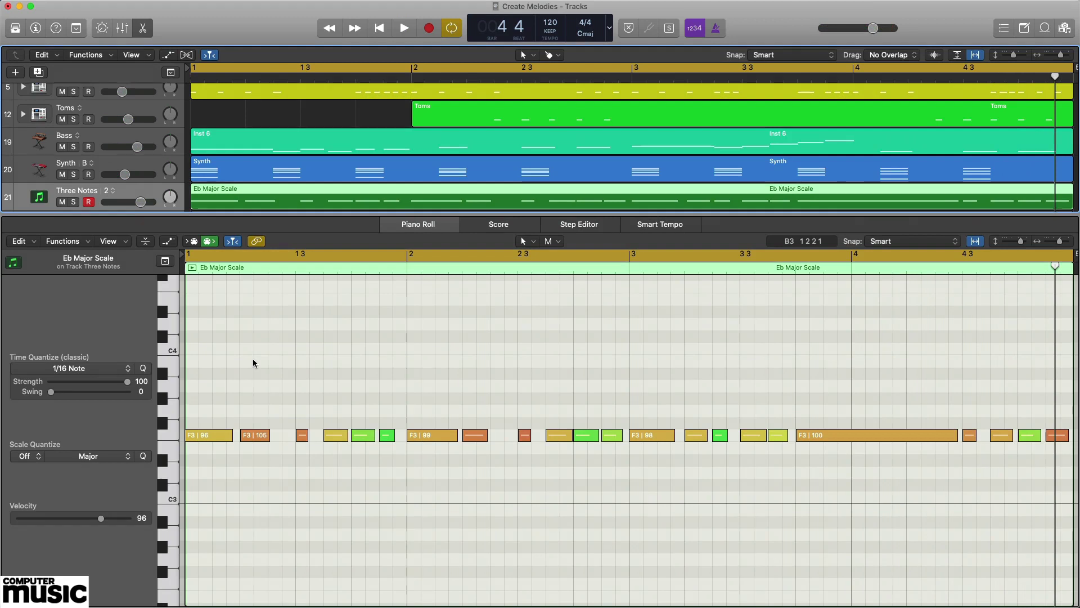
key("super+z")
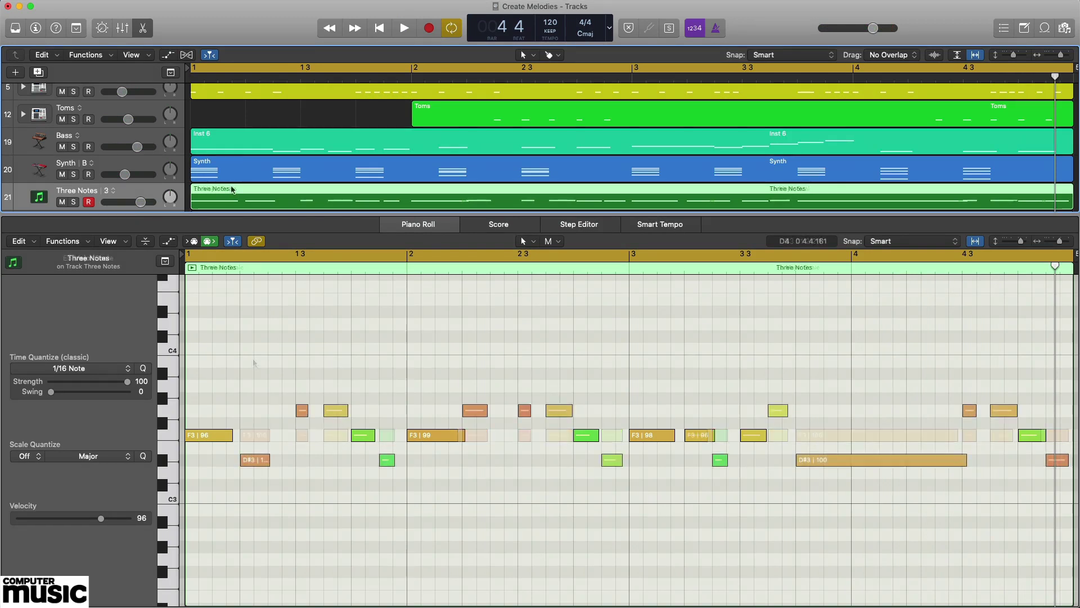
left_click(255, 460)
left_click(337, 413)
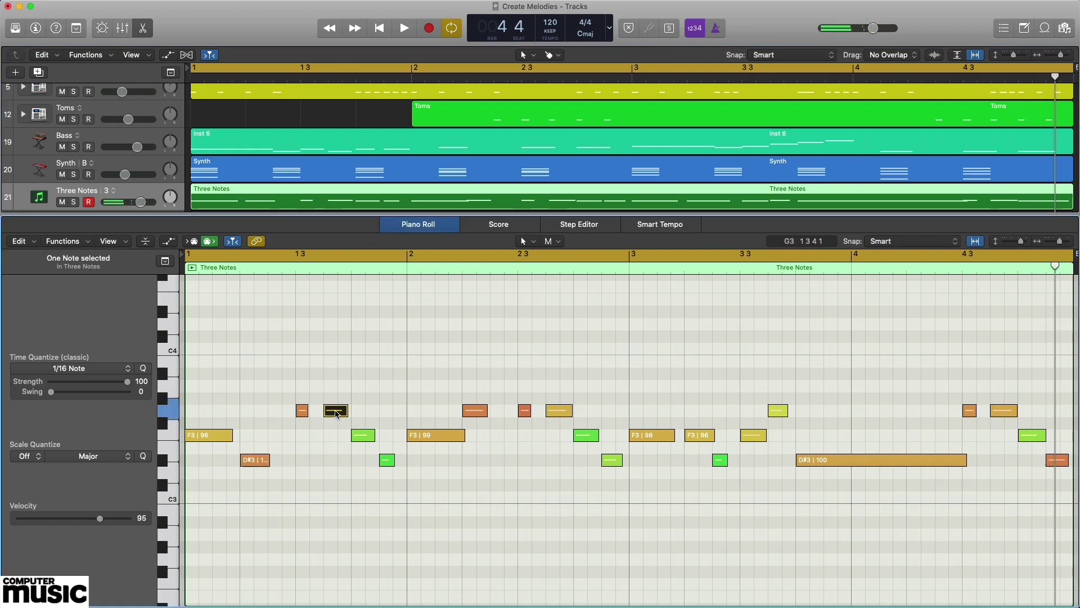
left_click(223, 438)
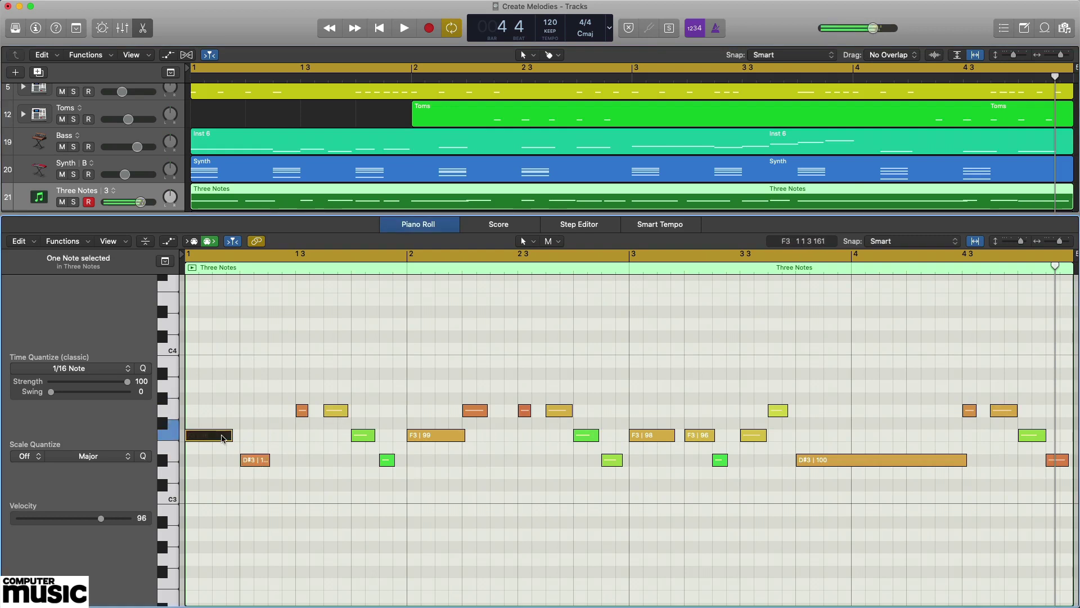
left_click(315, 488)
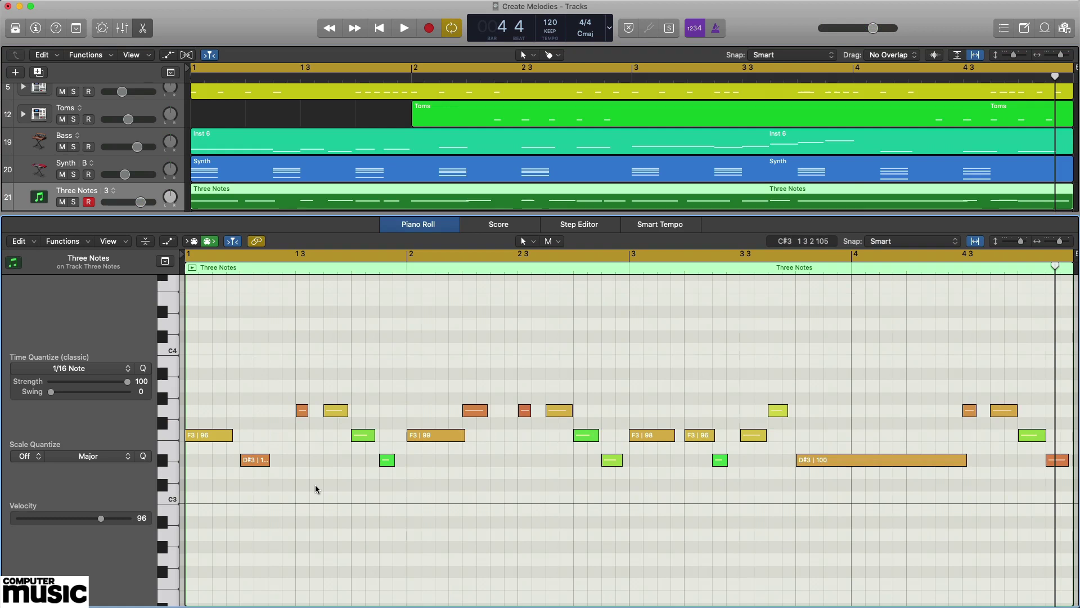
left_click(922, 462)
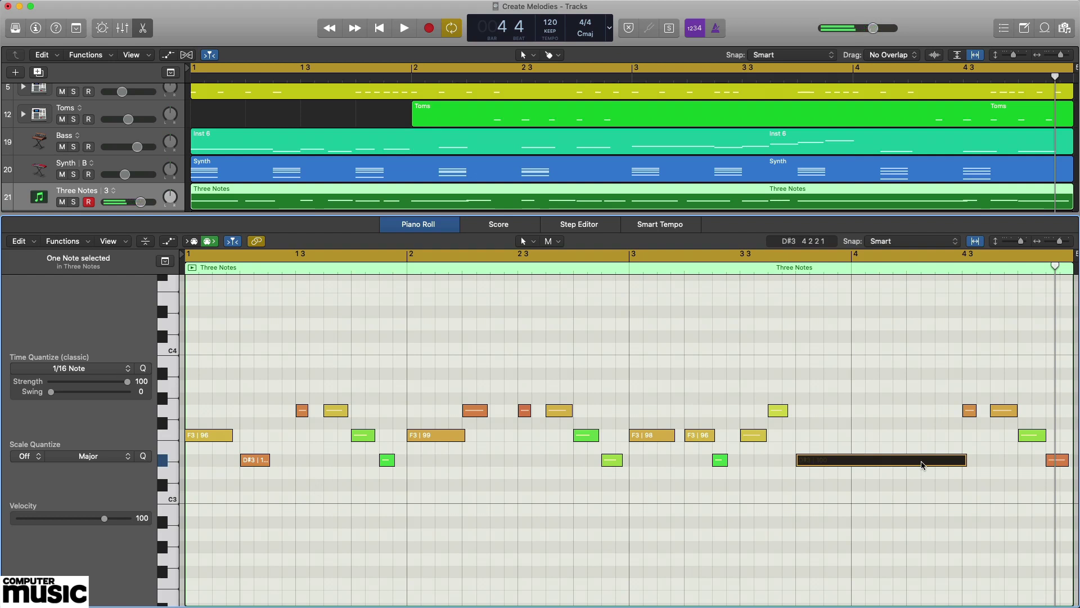
left_click(895, 376)
key("space")
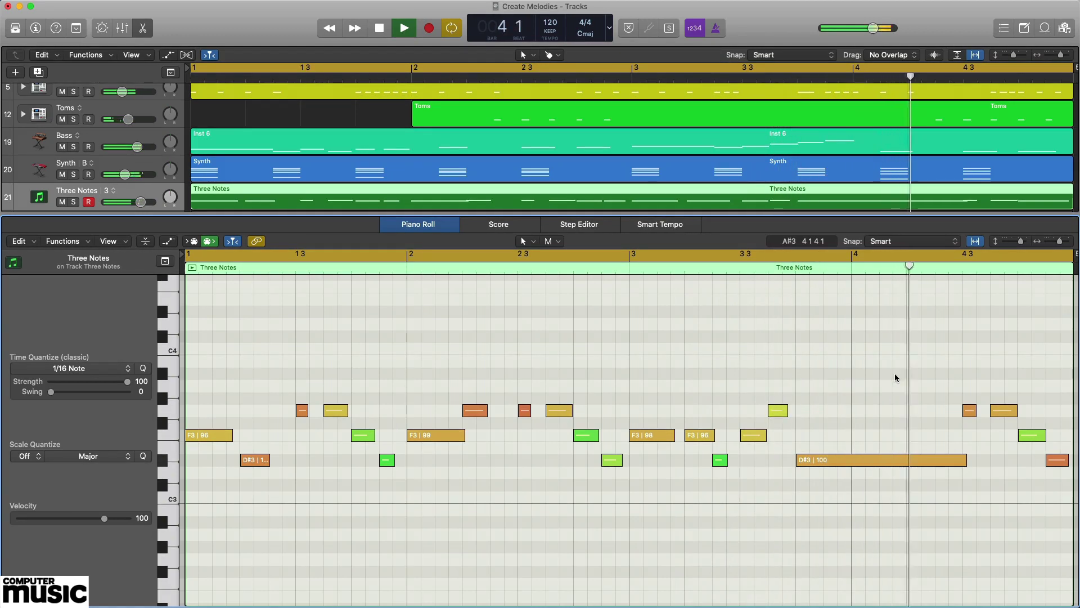
key("space")
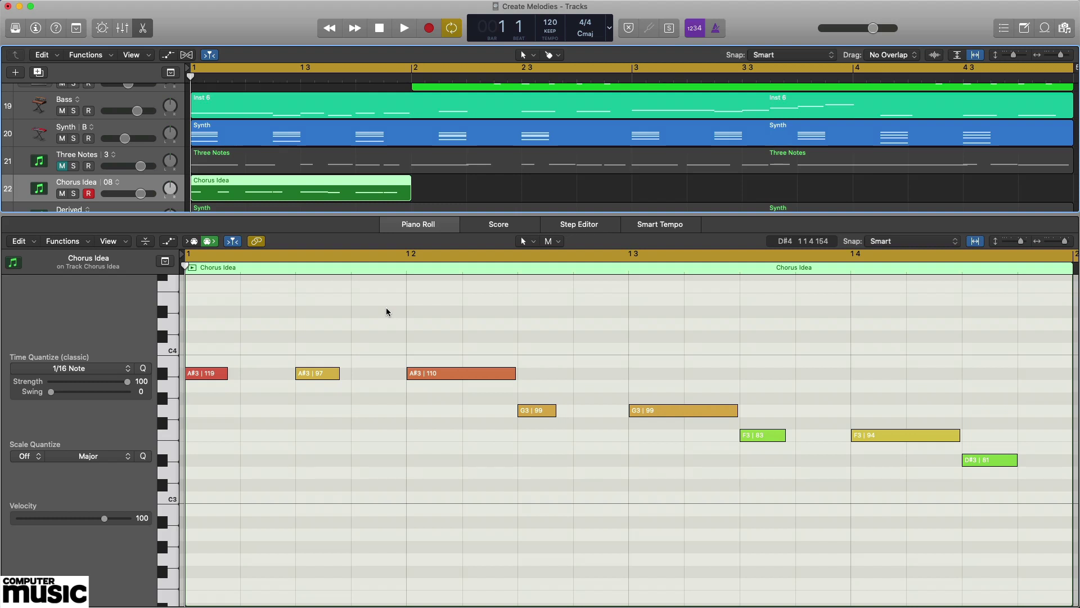
left_click(212, 375)
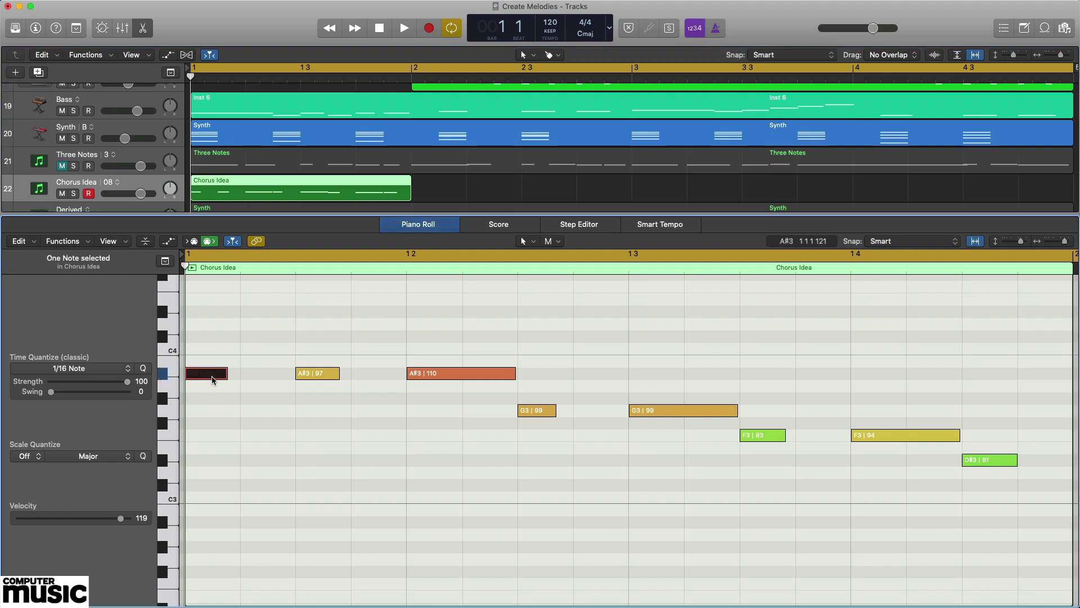
key("Right")
key("Right")
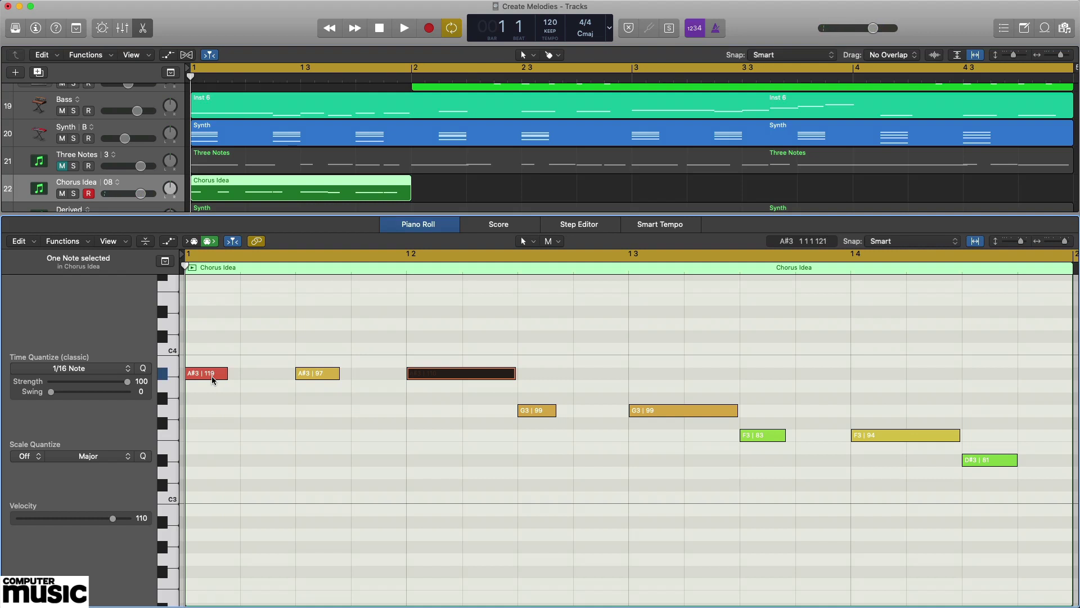
key("Right")
key("Right")
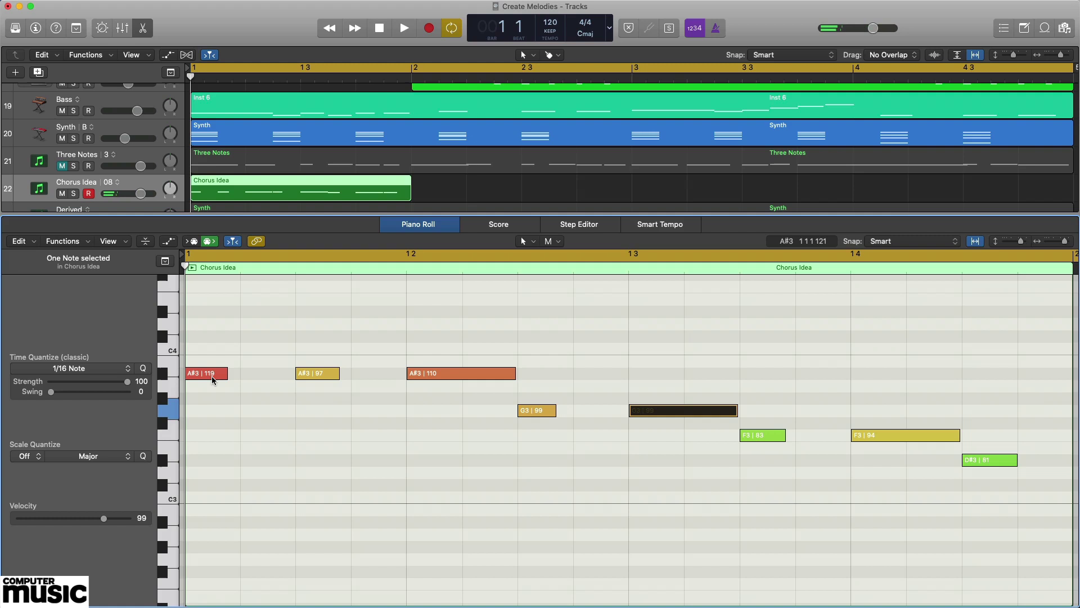
key("Right")
key("Right")
key("Right")
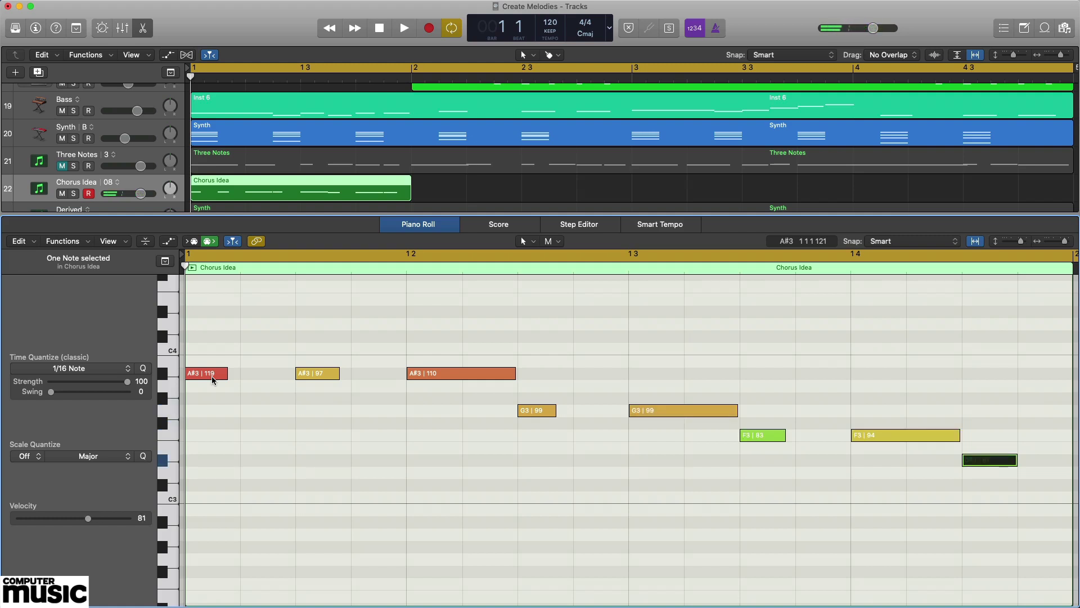
left_click(212, 376)
key("Right")
key("Right")
key("Right")
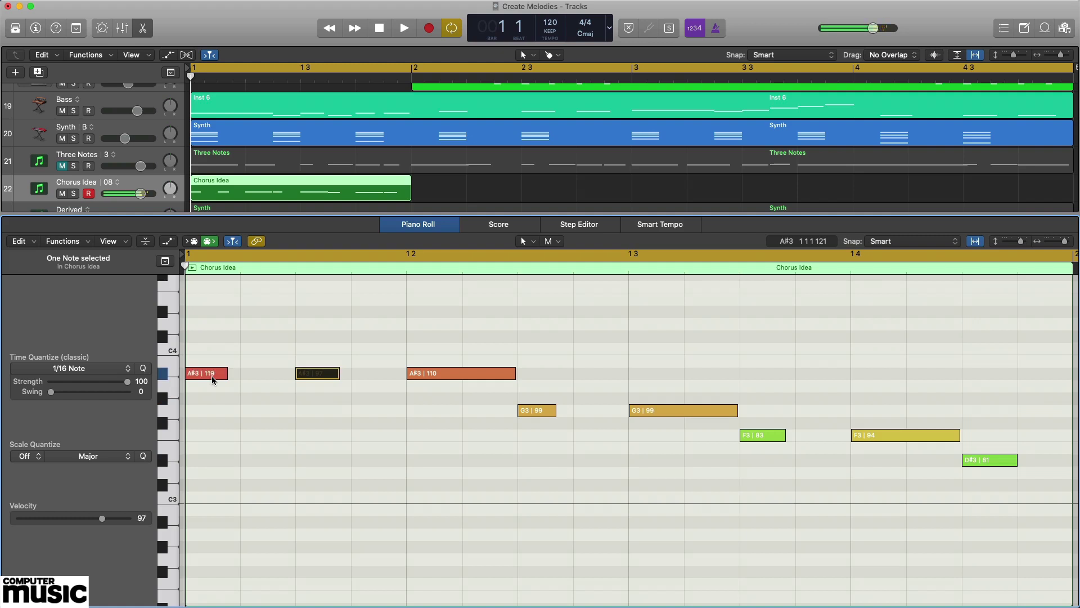
key("Right")
key("Right")
key("Right")
key("Right")
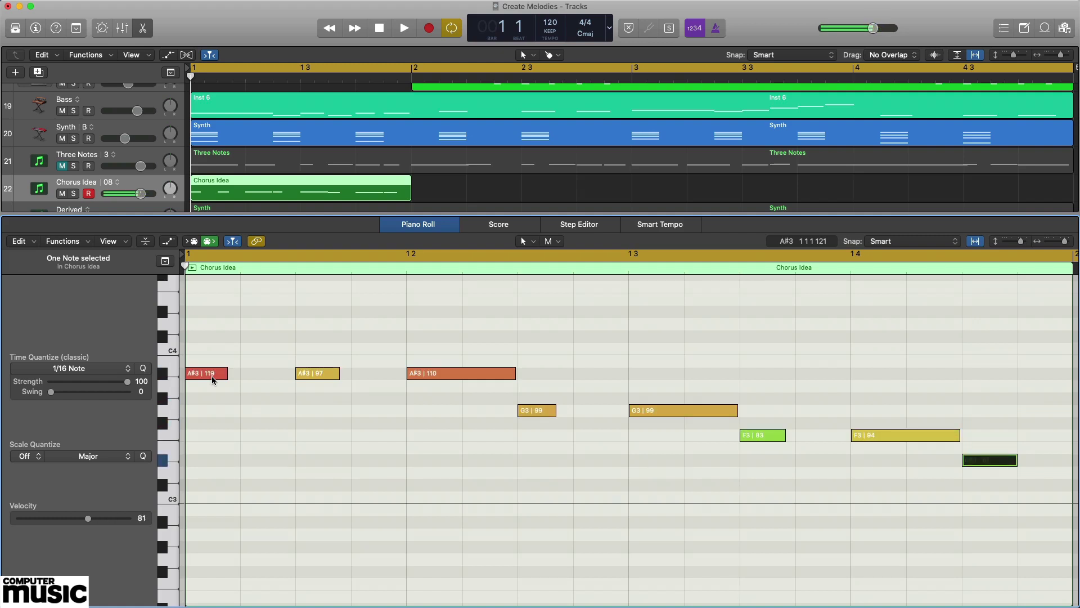
left_click(252, 413)
key("space")
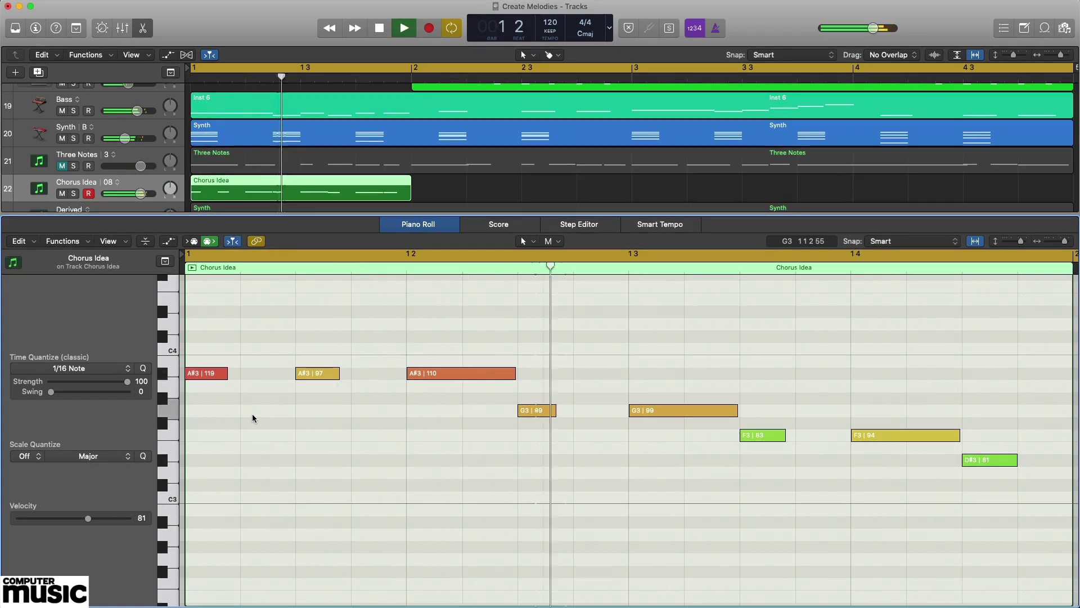
key("space")
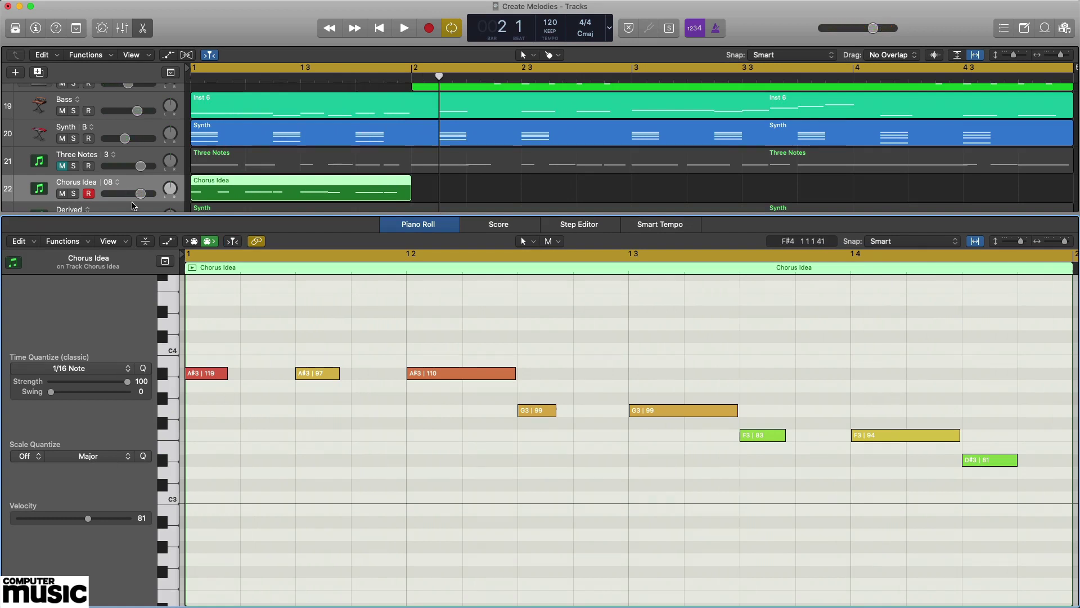
Load Chorus Idea take 09 and inspect its F3, G3 and long final F3 notes
left_click(118, 184)
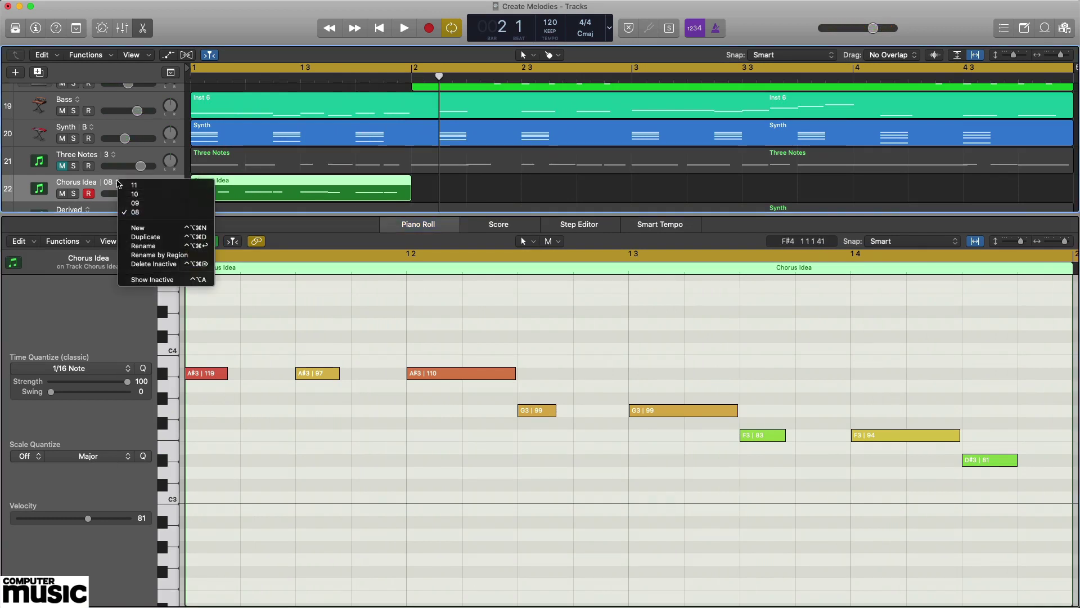
left_click(144, 203)
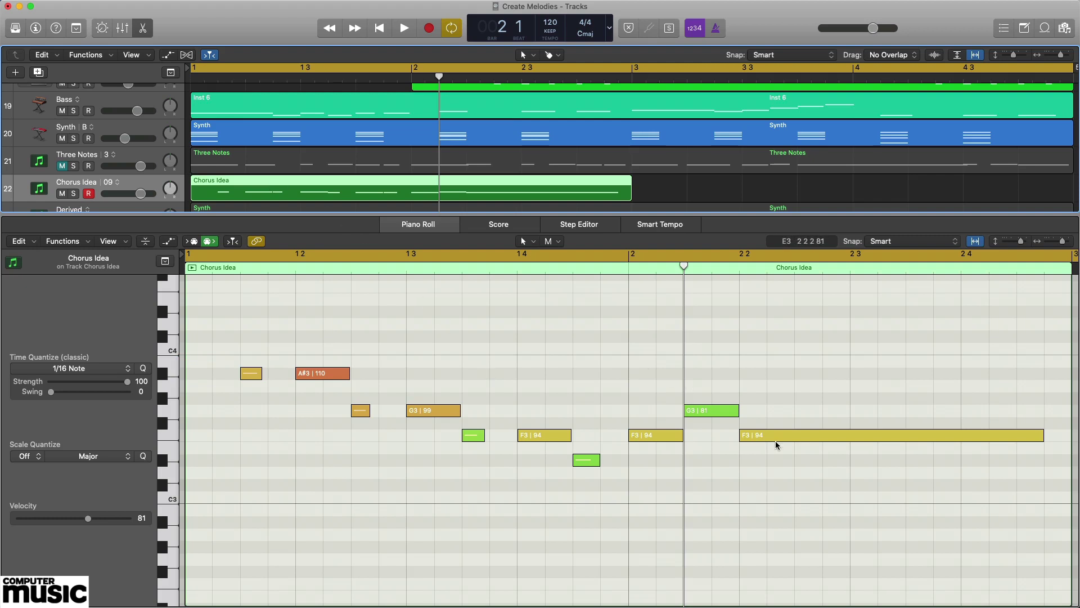
left_click(663, 434)
key("Right")
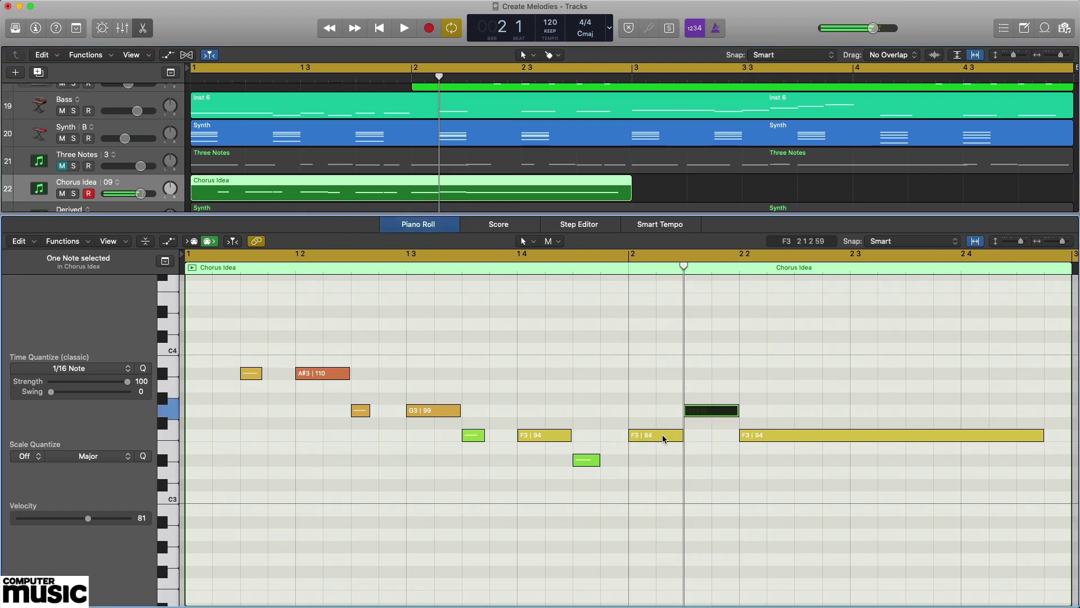
key("Right")
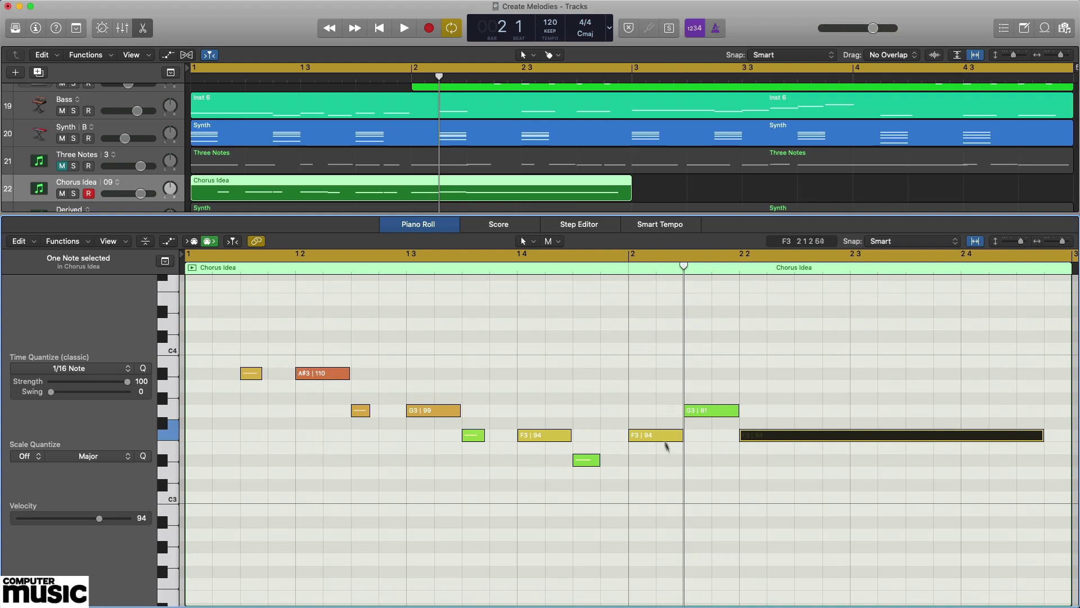
Play back take 09's two-bar phrase
left_click(676, 478)
key("space")
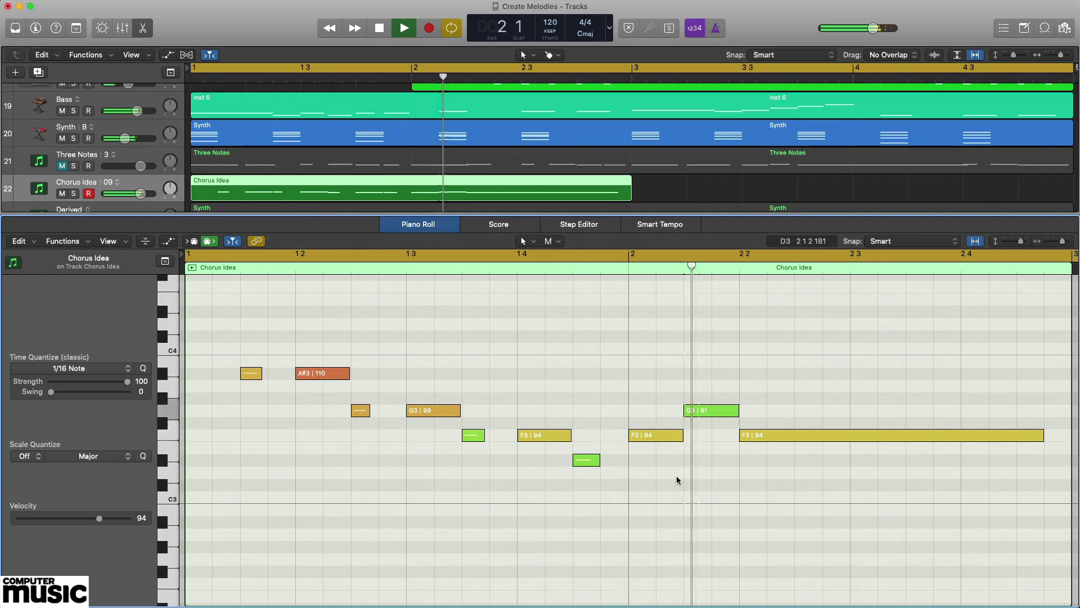
key("space")
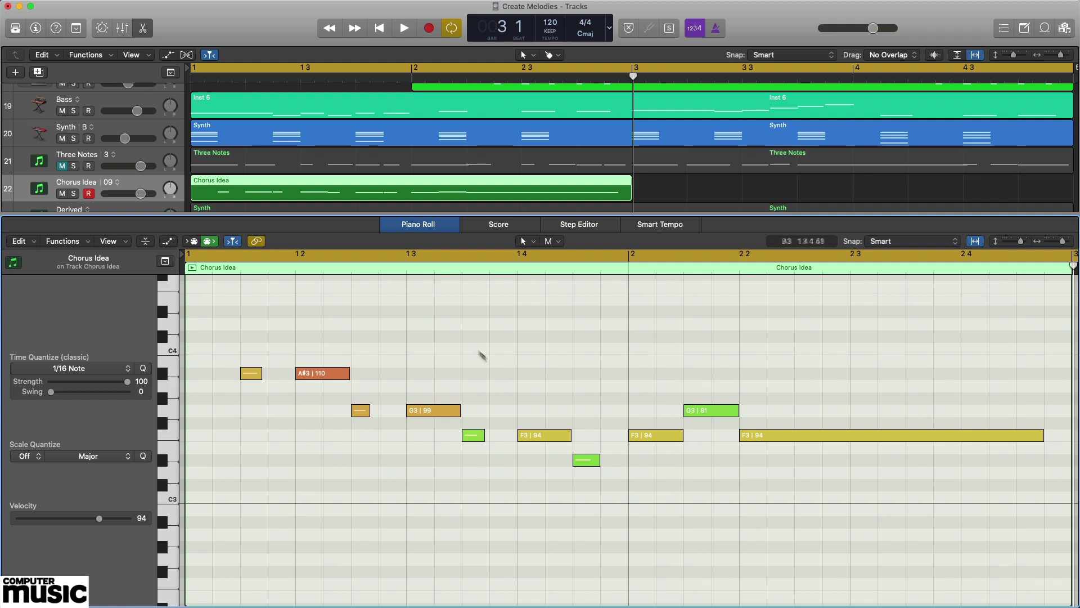
Load Chorus Idea take 10, drop its final long F3 to D#3, and stop playback
left_click(118, 183)
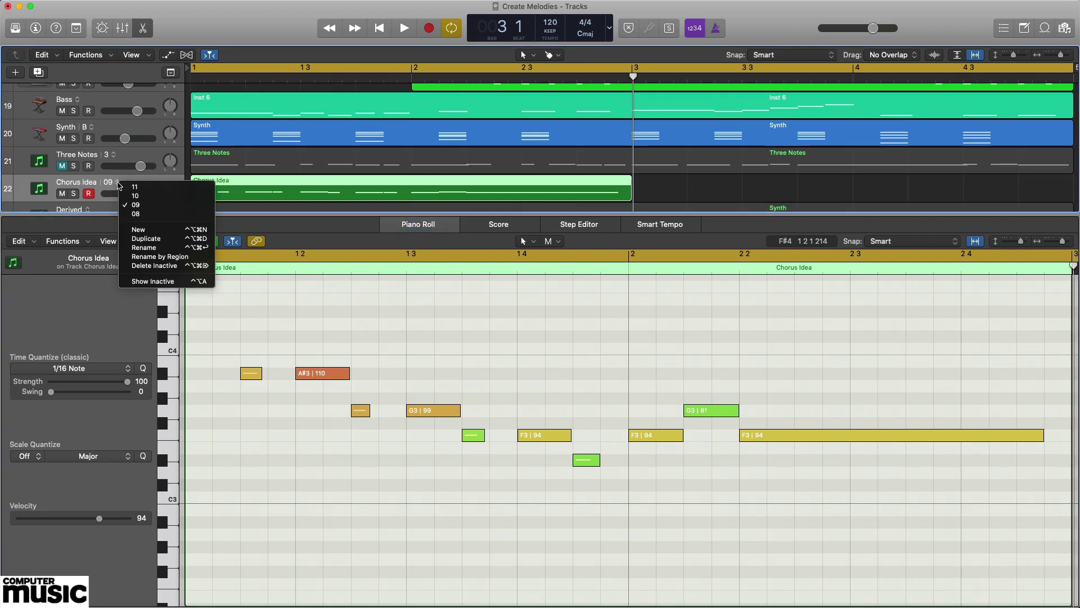
left_click(138, 197)
left_click(256, 184)
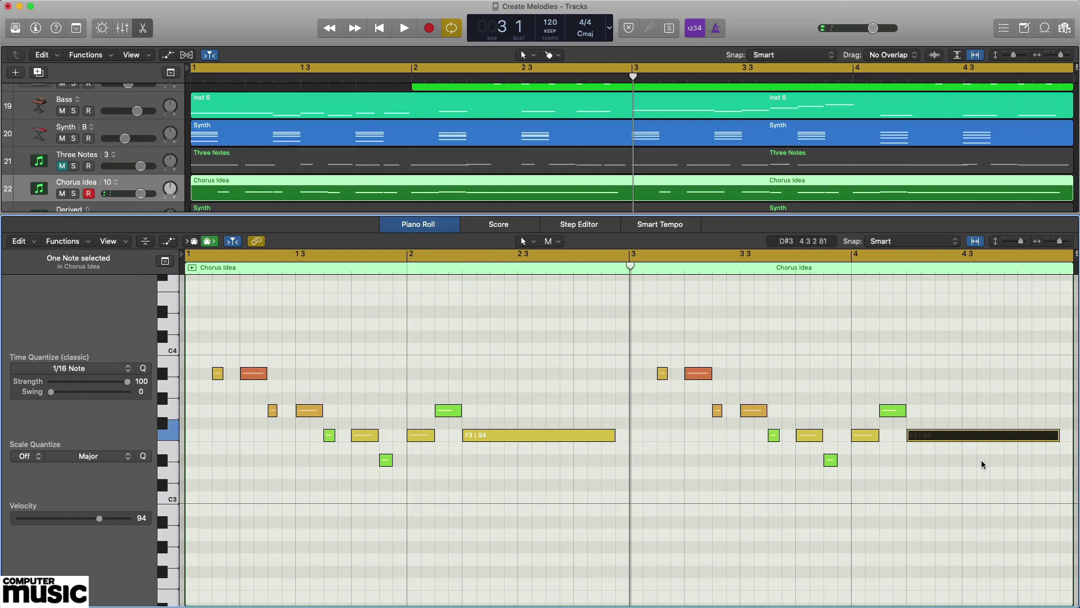
key("alt+Down")
key("alt+Down")
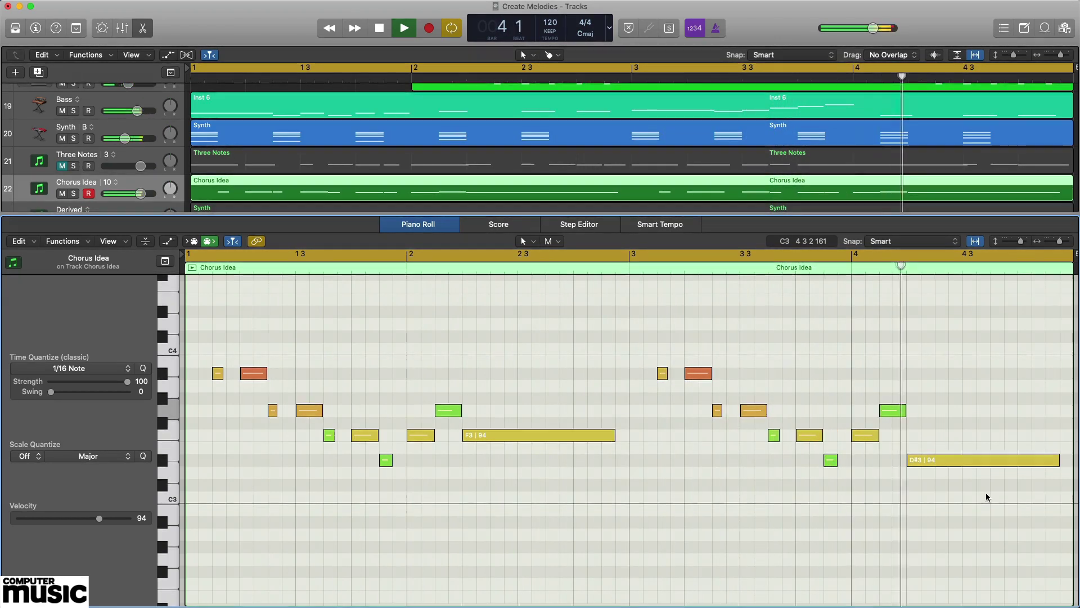
key("space")
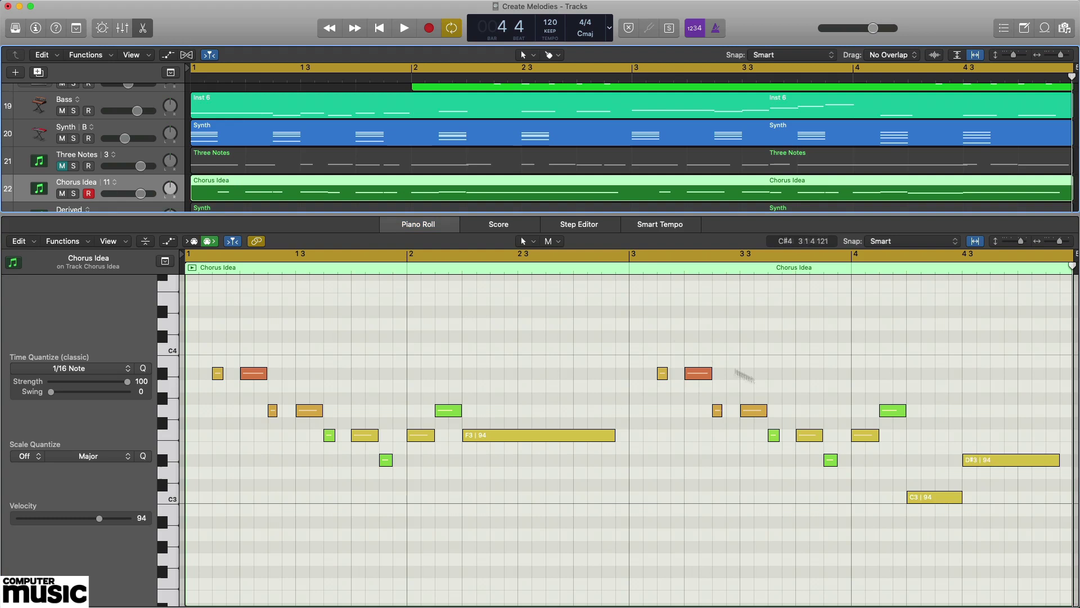
Select take 11's bar-4 C3 note and play the phrase back
left_click(946, 496)
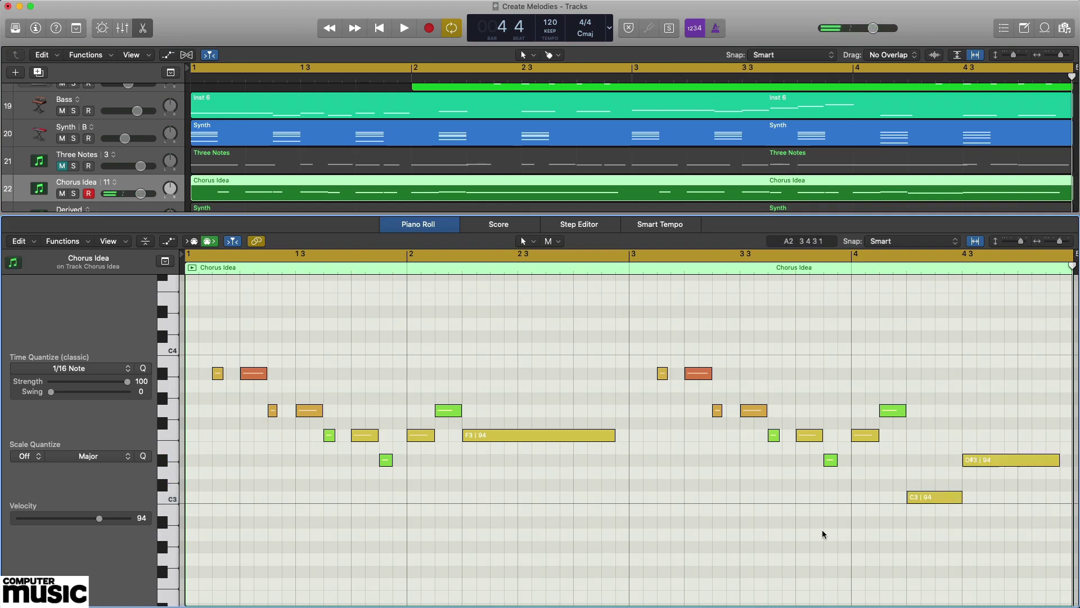
key("space")
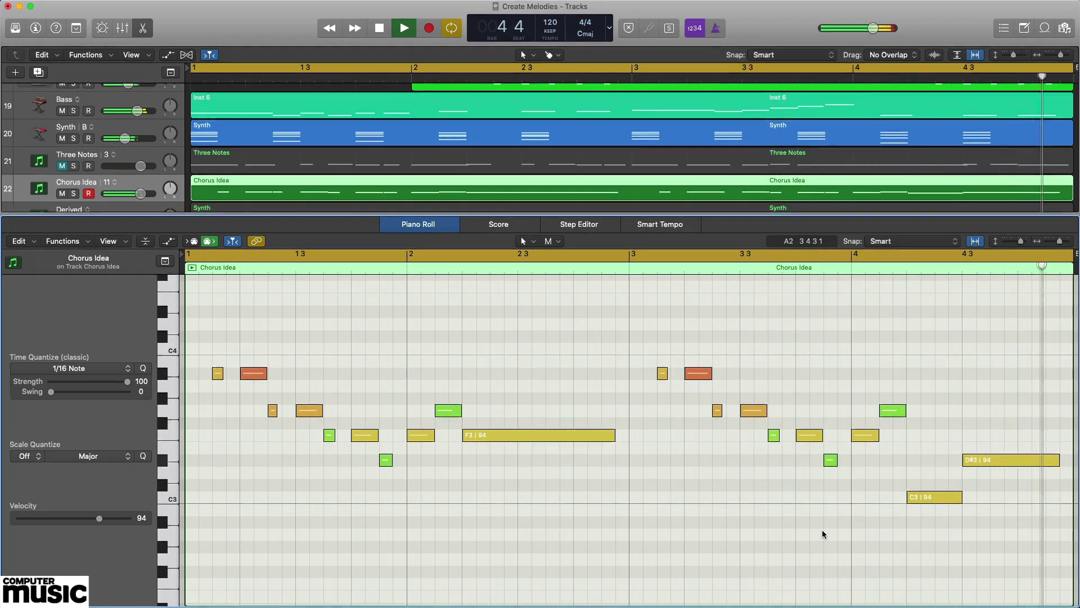
key("space")
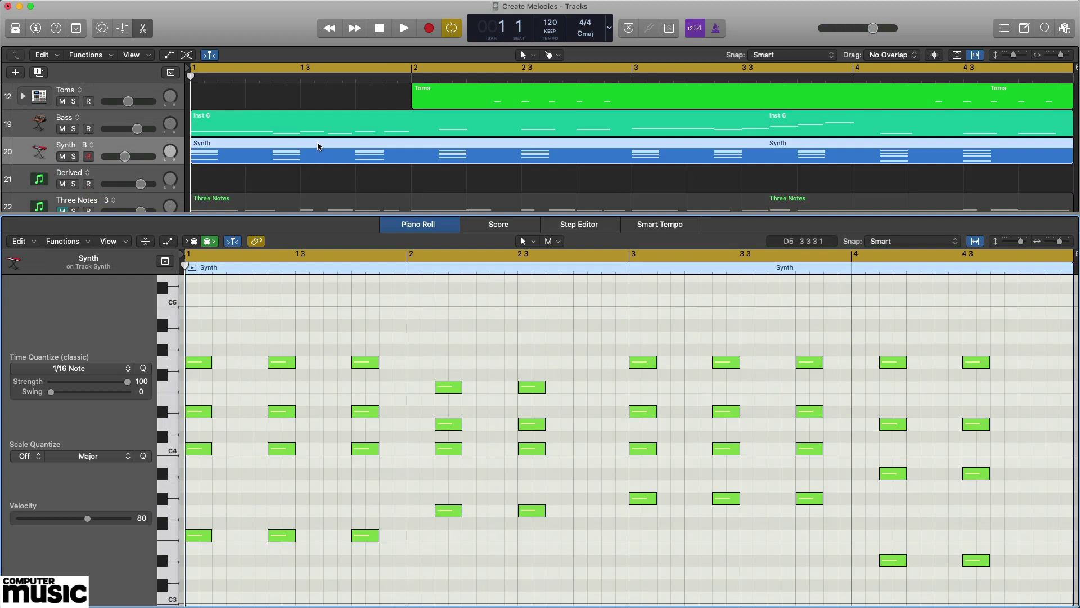
Copy the Synth chords onto the Derived track and delete all but each chord's top note
left_click_drag(317, 146, 318, 178)
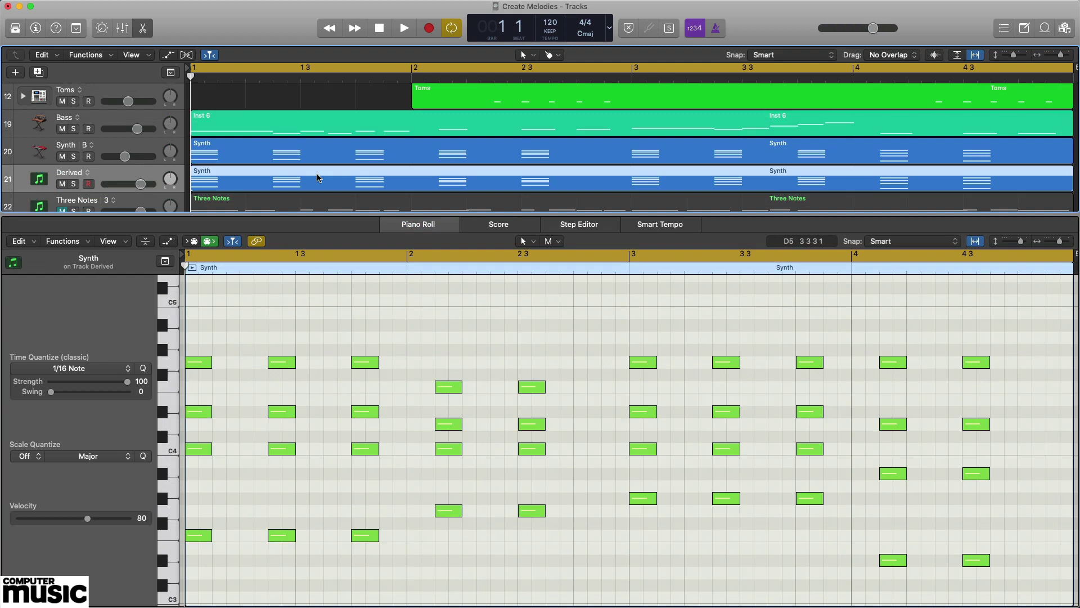
left_click(311, 319)
key("shift+Up")
key("shift+i")
key("Delete")
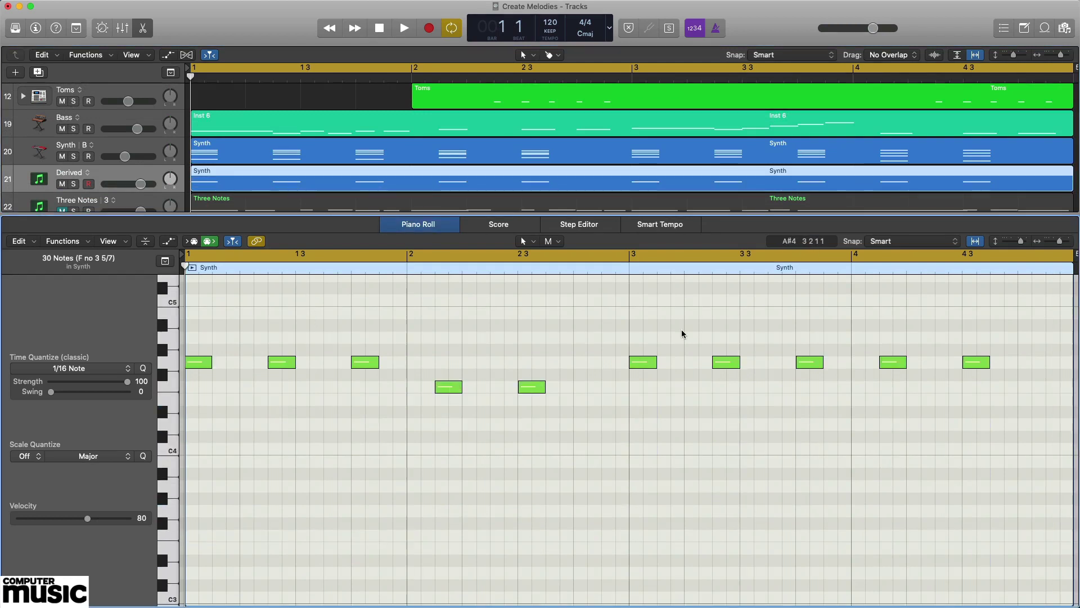
Apply Force Legato to hold each top note until the next, and play the melody
key("super+a")
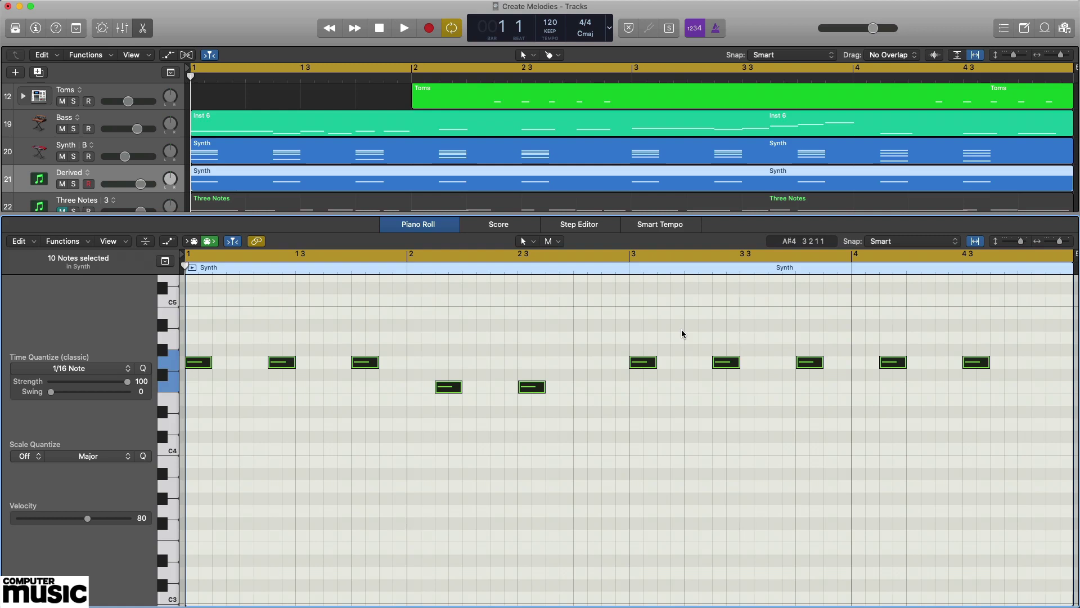
key("shift+l")
left_click(610, 312)
key("space")
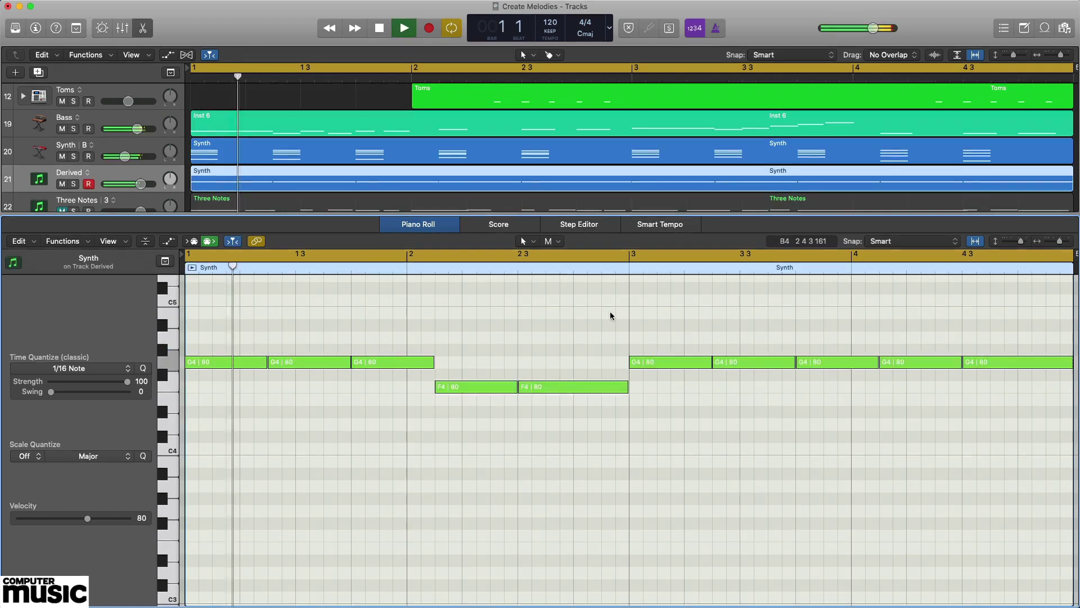
Transpose the bar-4 G4 down to F4, trim the F4 at 2.3, and add a D#4 at 2.4
left_click(909, 361)
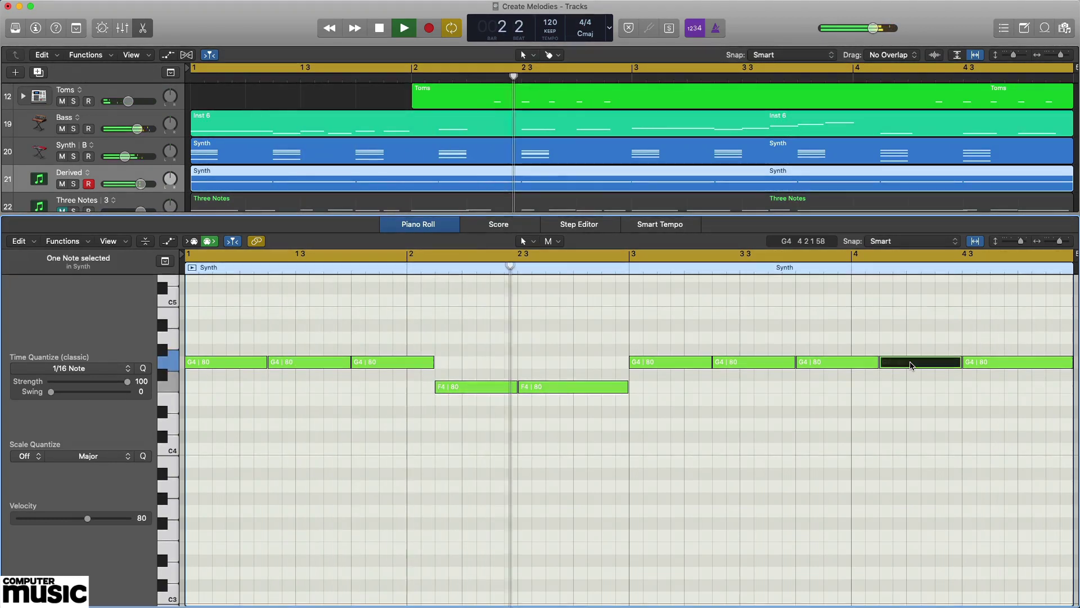
key("alt+Down")
key("alt+Down")
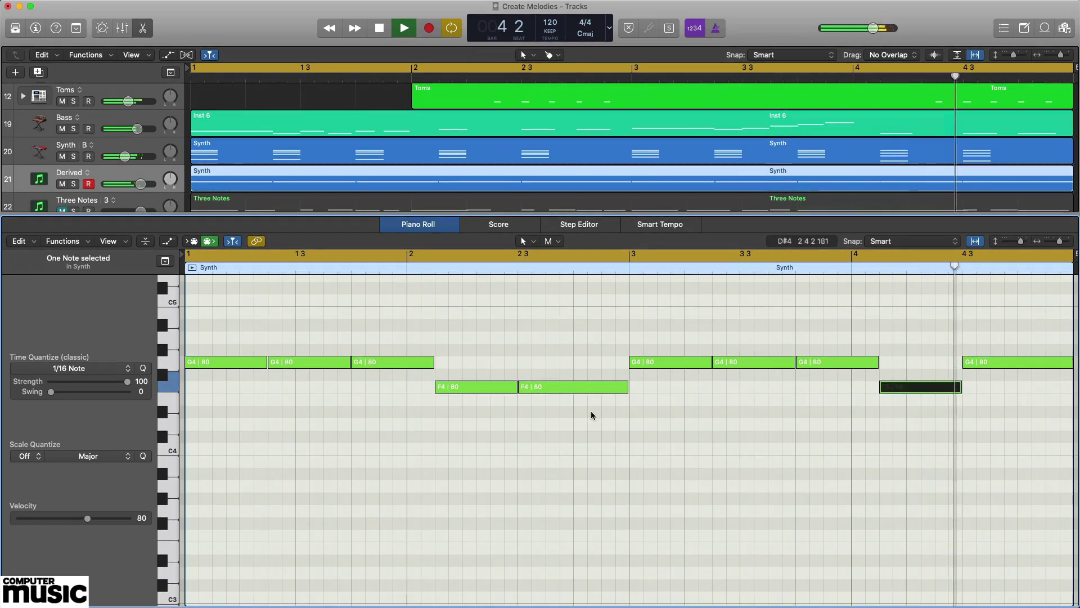
left_click_drag(624, 388, 572, 392)
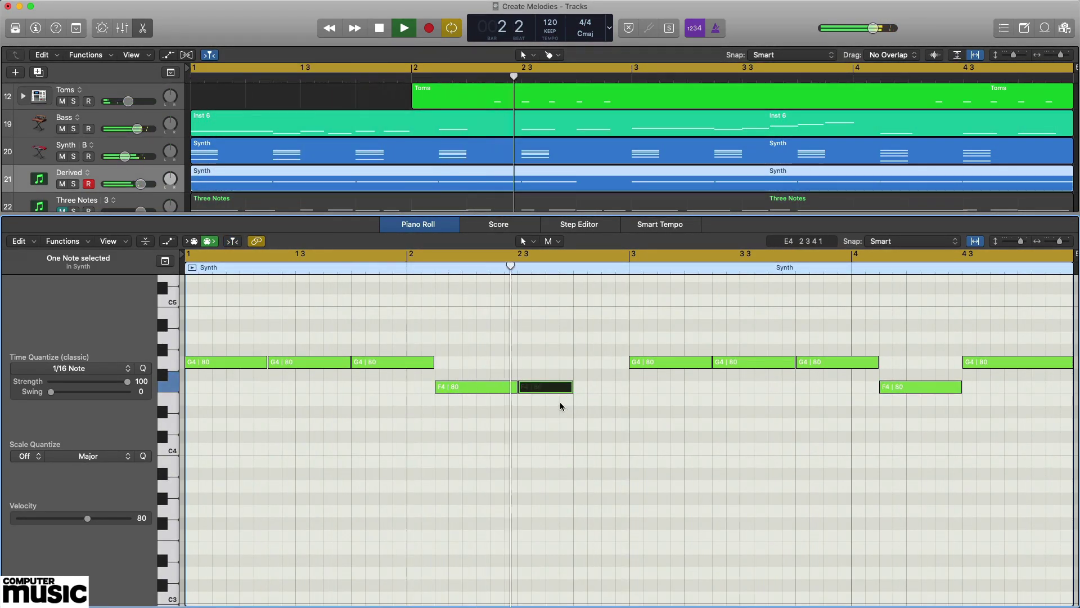
left_click_drag(549, 390, 601, 417)
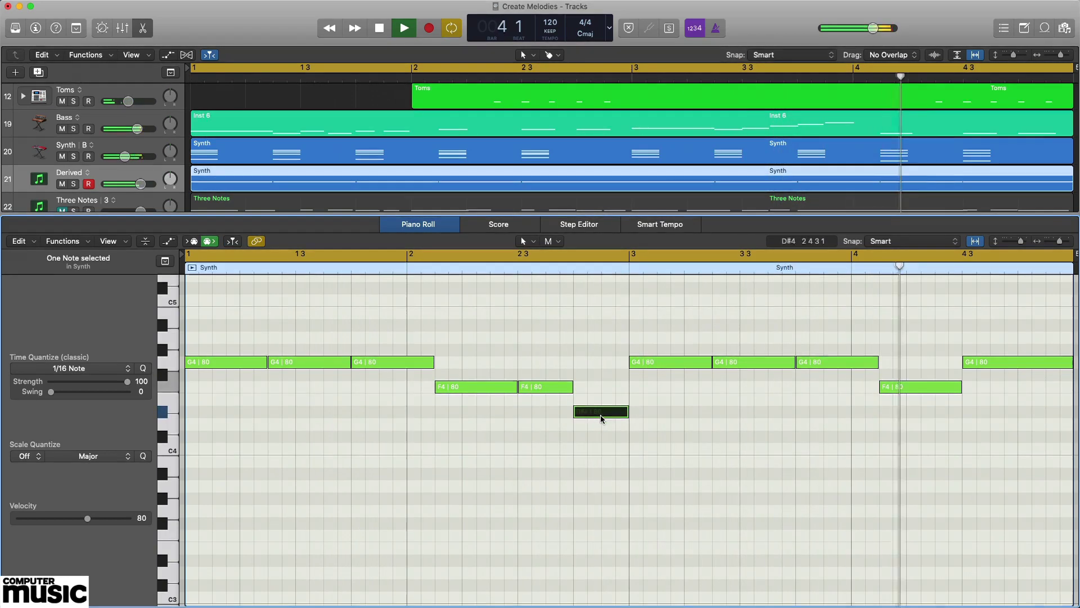
left_click(663, 455)
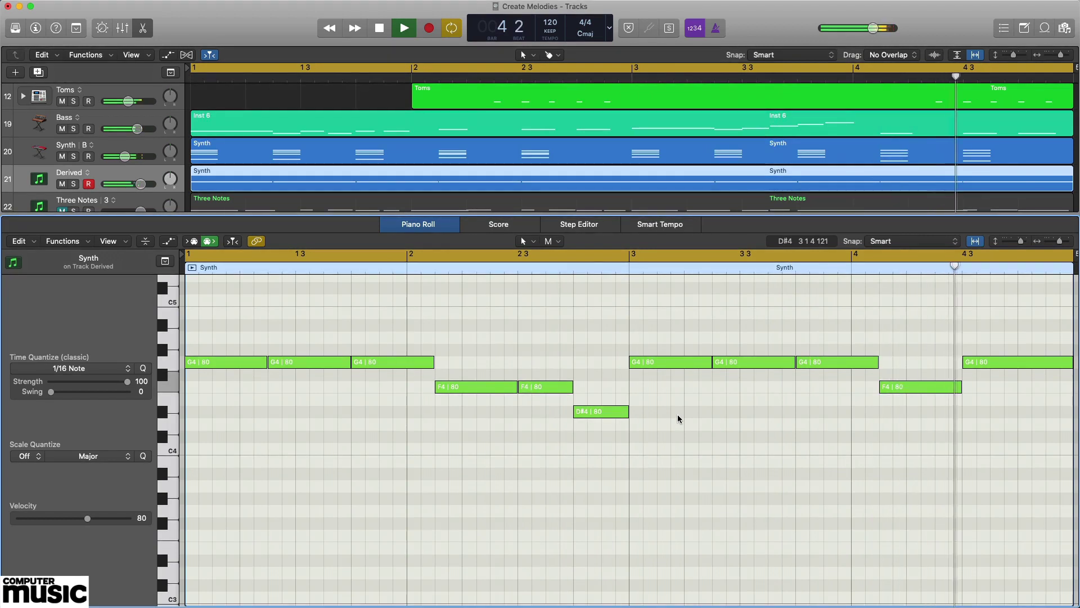
key("space")
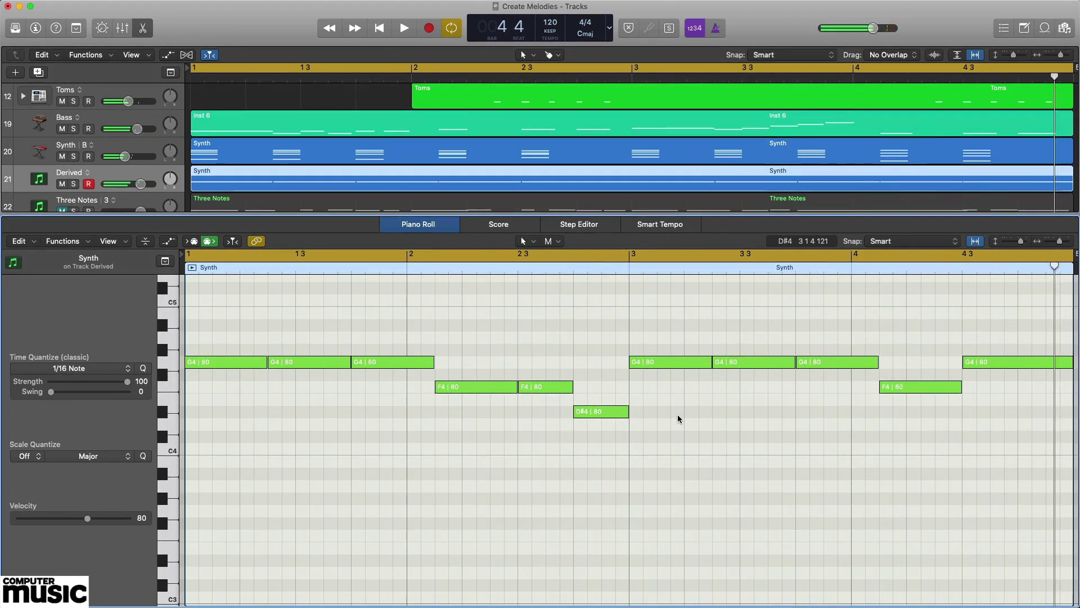